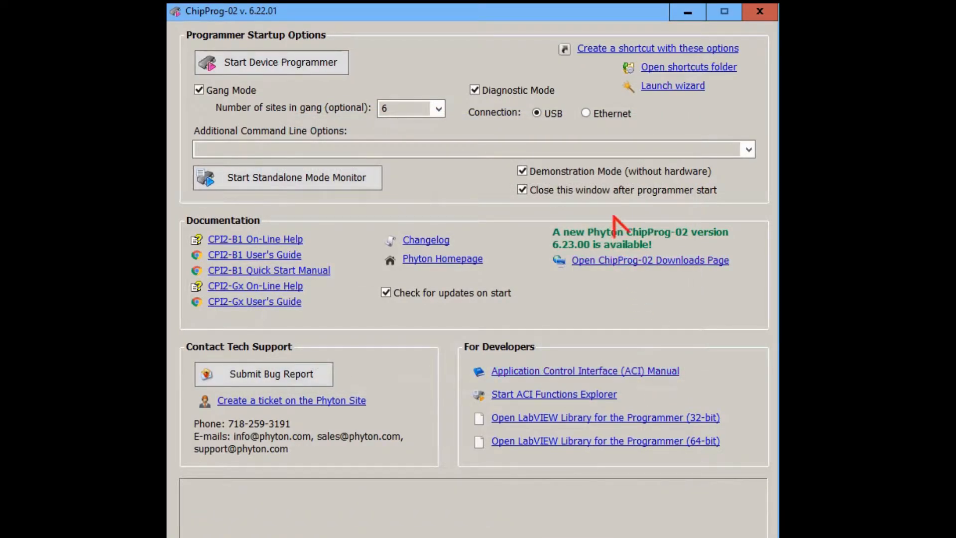
- Turn off Demonstration Mode and start the device programmer
{"action": "left_click", "coordinate": [588, 174]}
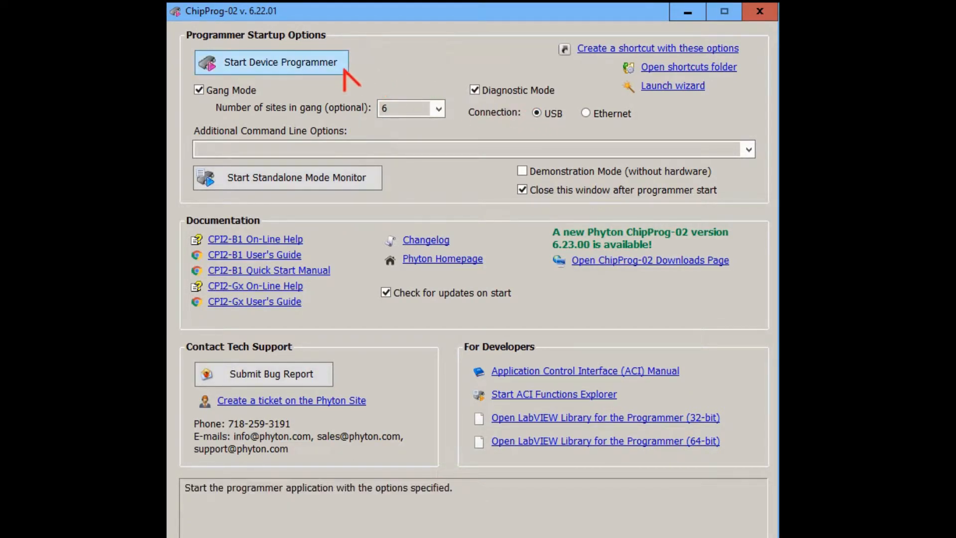
{"action": "left_click", "coordinate": [343, 69]}
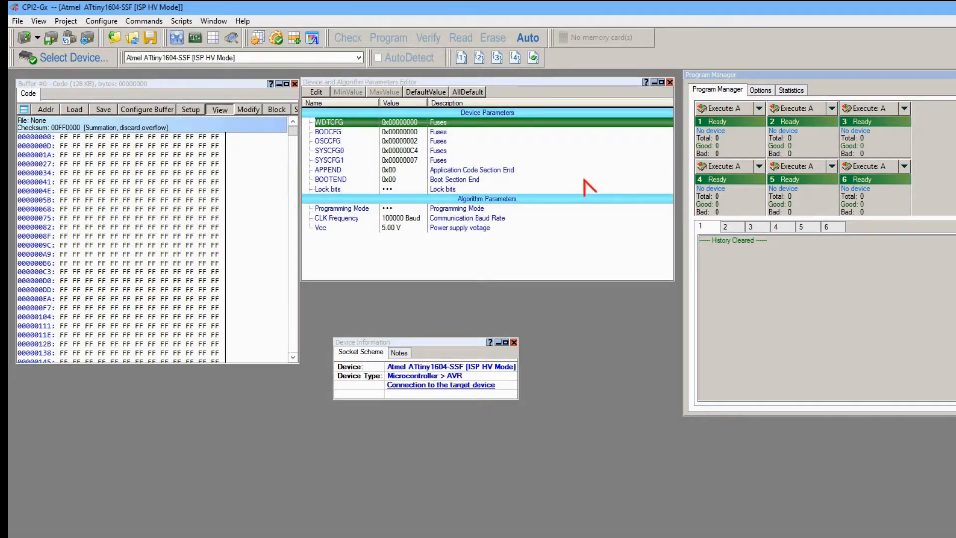
{"action": "left_click", "coordinate": [191, 40]}
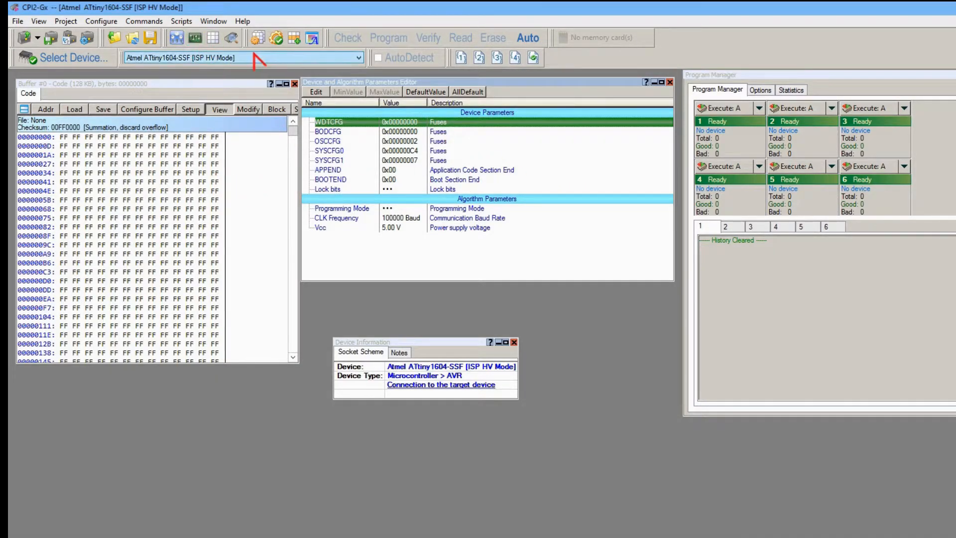
{"action": "left_click", "coordinate": [209, 42]}
{"action": "left_click", "coordinate": [292, 169]}
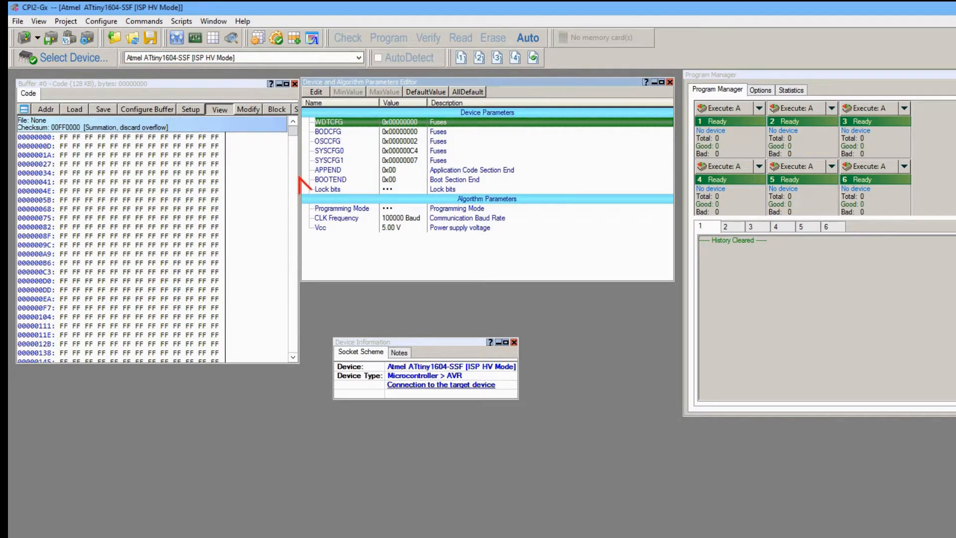
{"action": "mouse_move", "coordinate": [299, 177]}
{"action": "left_mouse_down"}
{"action": "mouse_move", "coordinate": [279, 178]}
{"action": "mouse_move", "coordinate": [299, 178]}
{"action": "left_mouse_up"}
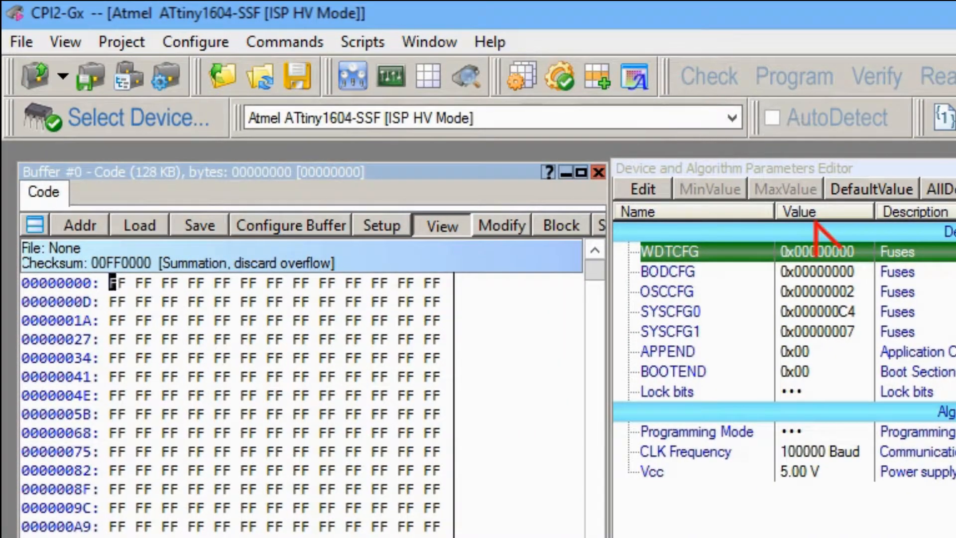
{"action": "left_click", "coordinate": [27, 43]}
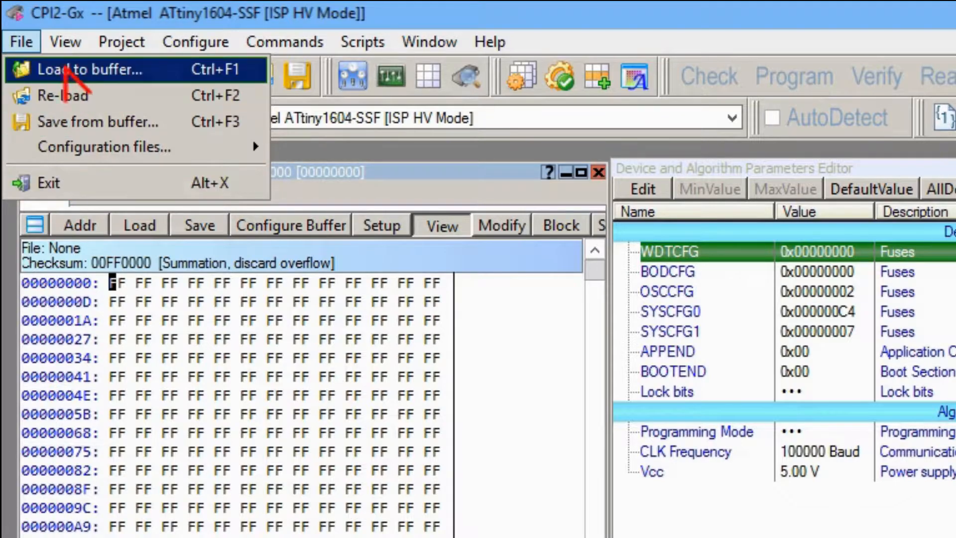
{"action": "mouse_move", "coordinate": [63, 43]}
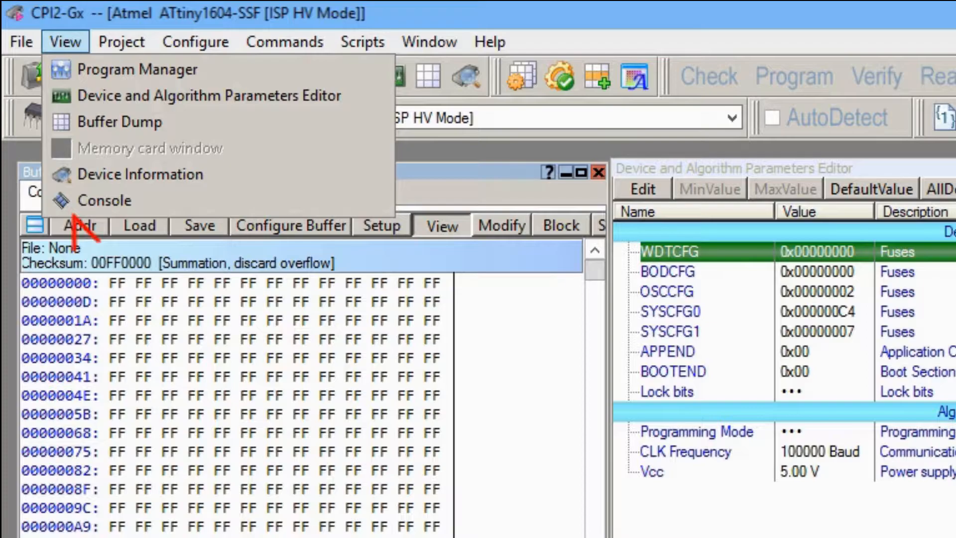
{"action": "mouse_move", "coordinate": [112, 42]}
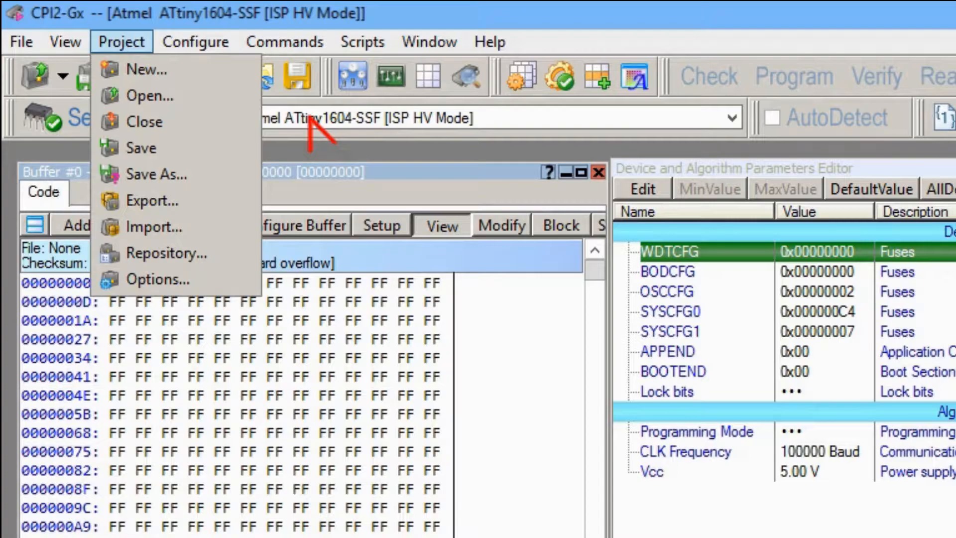
- Review the serial number, checksum, signature string and custom shadow area settings for serialization, and close them
{"action": "mouse_move", "coordinate": [190, 43]}
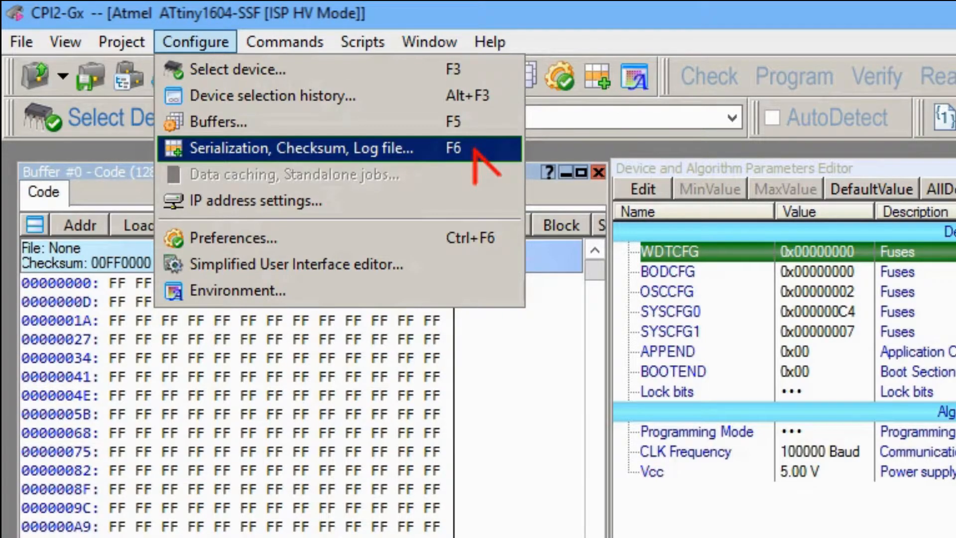
{"action": "left_click", "coordinate": [475, 148]}
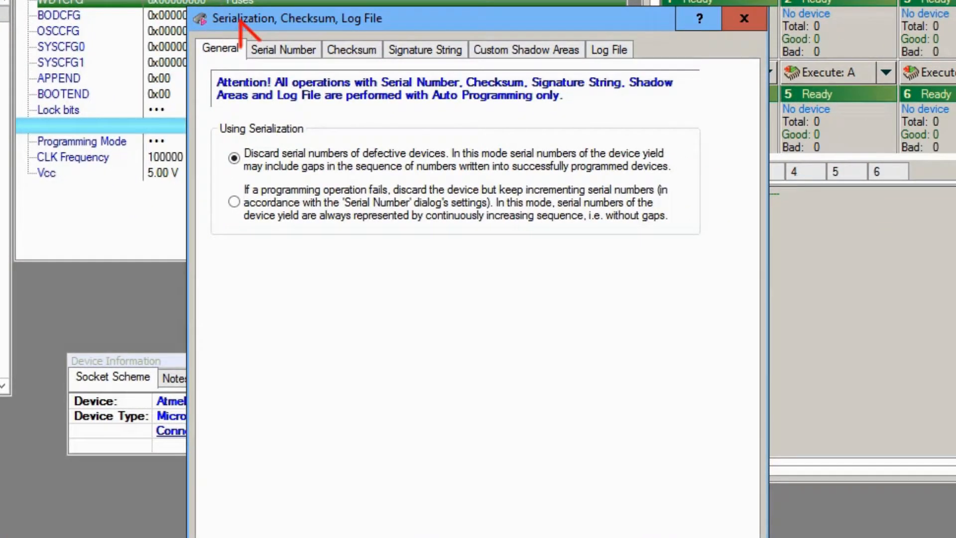
{"action": "left_click_drag", "start_coordinate": [239, 20], "coordinate": [161, 8]}
{"action": "left_click", "coordinate": [211, 34]}
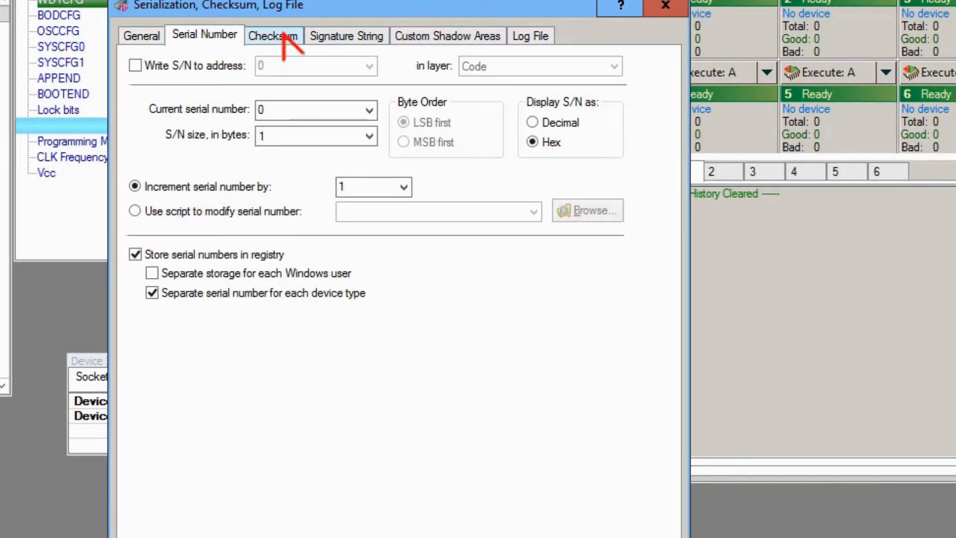
{"action": "left_click", "coordinate": [284, 35]}
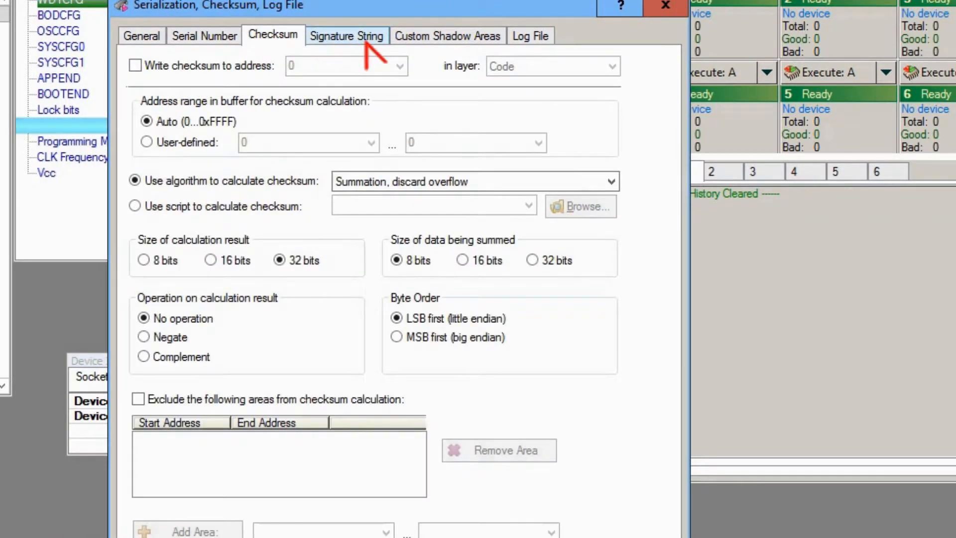
{"action": "left_click", "coordinate": [383, 40]}
{"action": "left_click", "coordinate": [399, 37]}
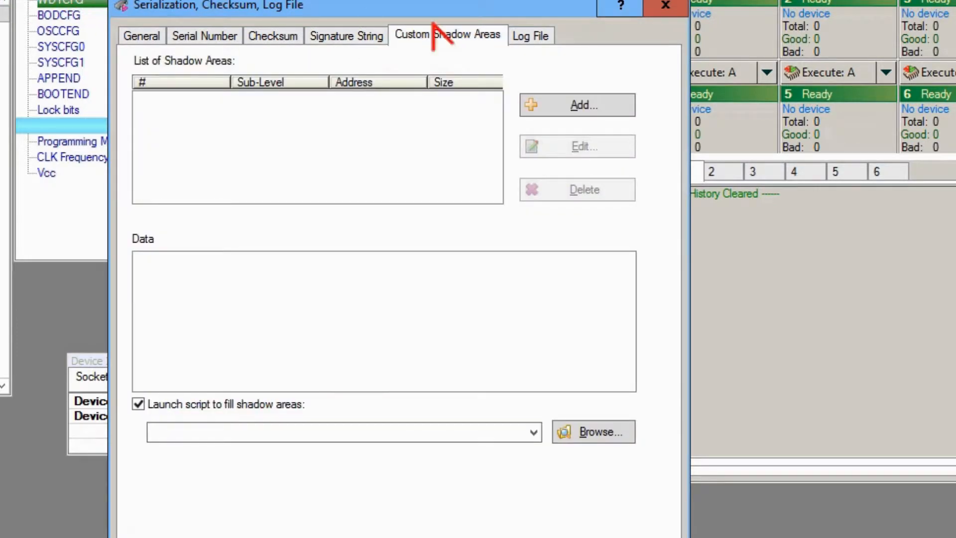
{"action": "left_click", "coordinate": [678, 7]}
- Review the IP address settings of the programmers at all gang sites and accept them
{"action": "left_click", "coordinate": [194, 39]}
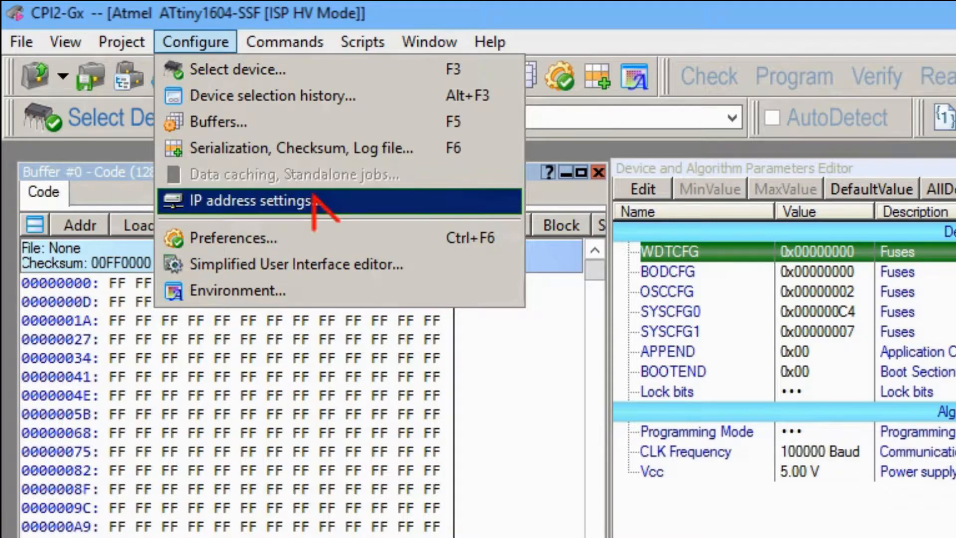
{"action": "left_click", "coordinate": [314, 200]}
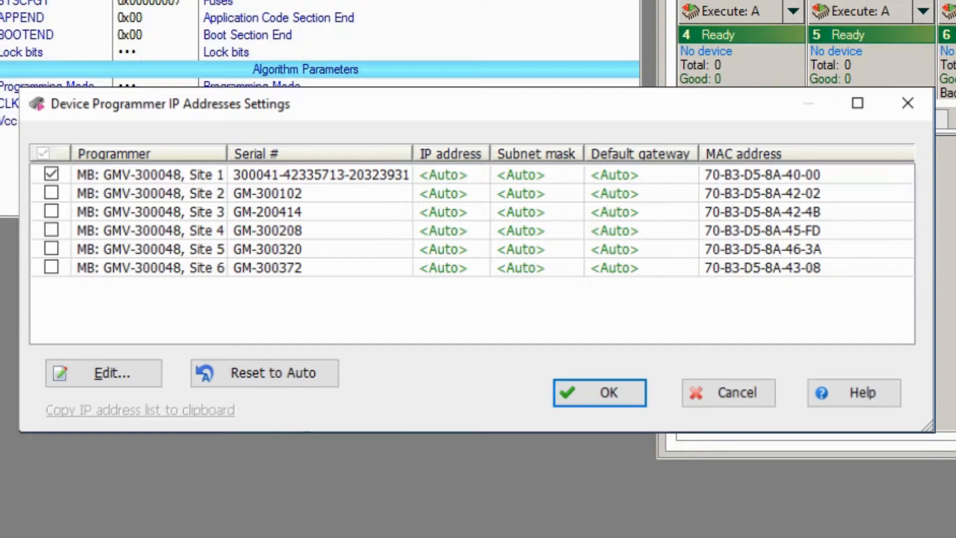
{"action": "key", "text": "Return"}
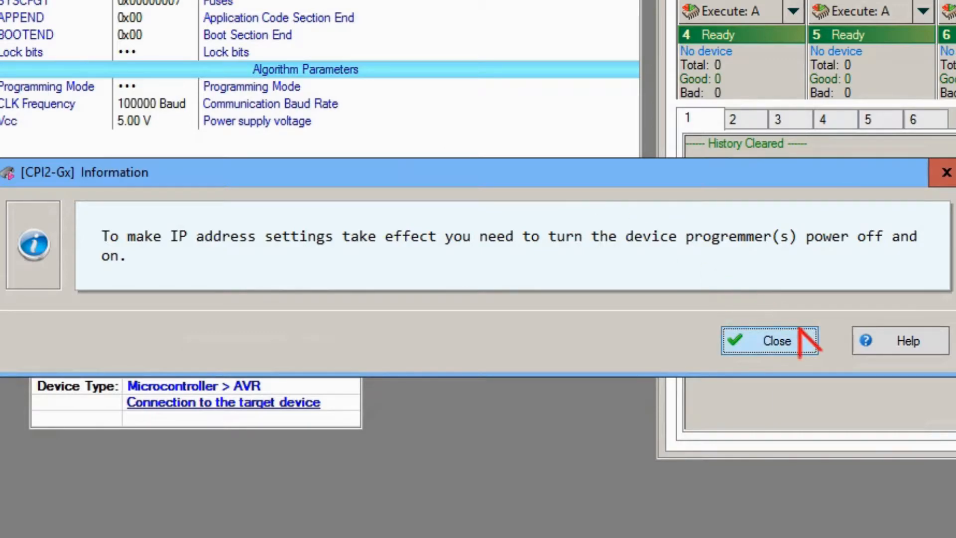
{"action": "left_click", "coordinate": [798, 329]}
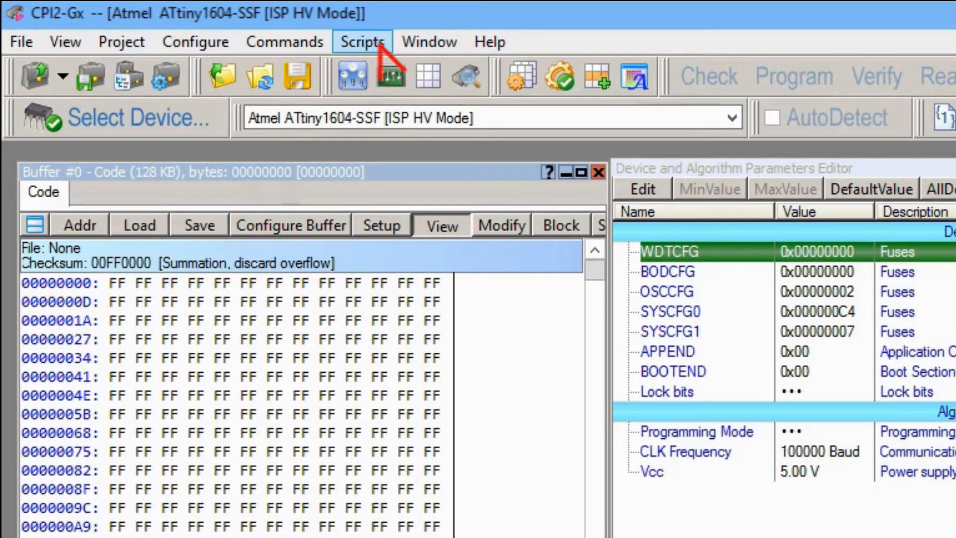
{"action": "left_click", "coordinate": [296, 41]}
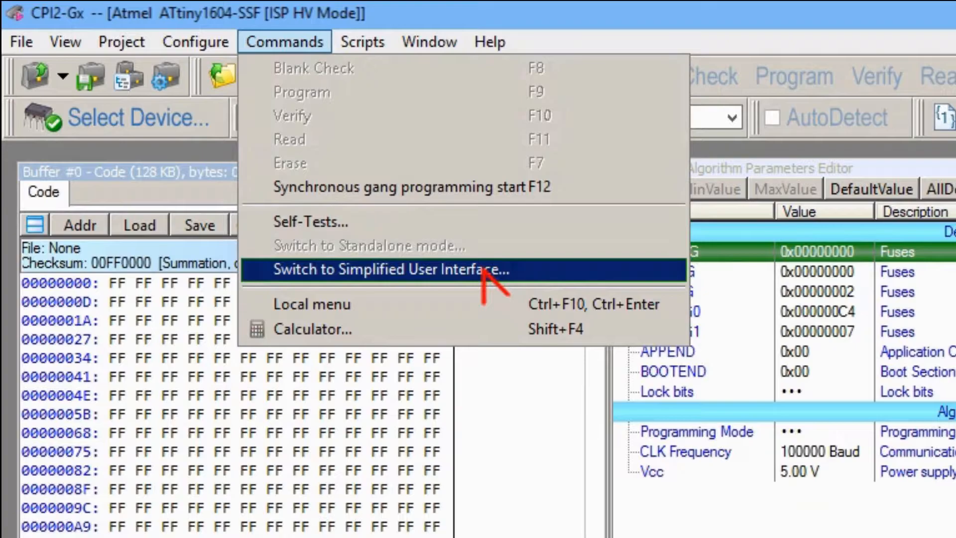
{"action": "mouse_move", "coordinate": [379, 44]}
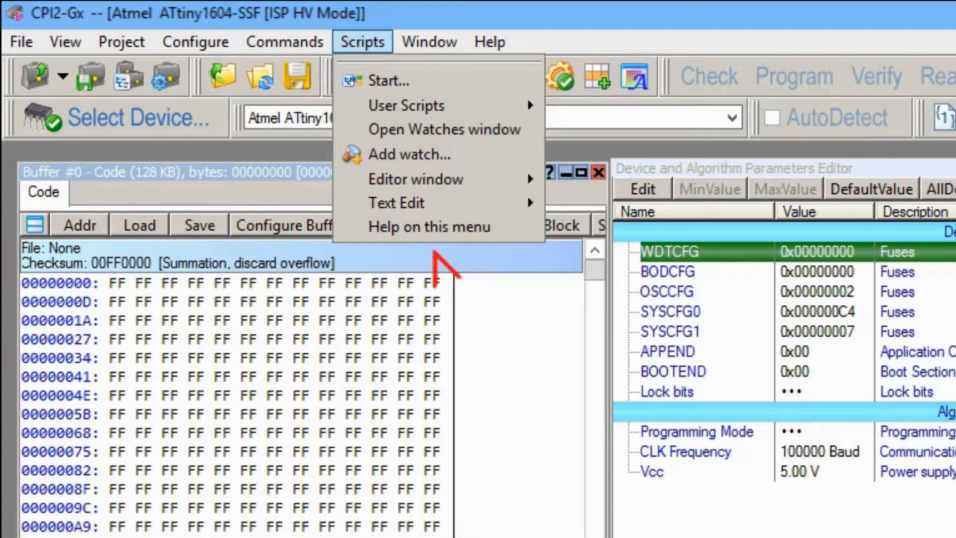
{"action": "mouse_move", "coordinate": [435, 40]}
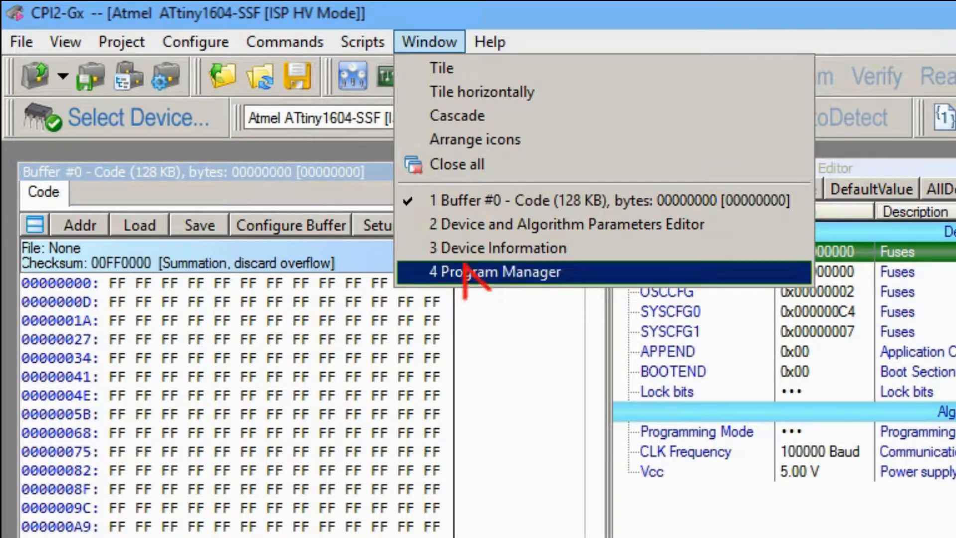
- Open the user's guide help, browse the ACI search topics, and close the help
{"action": "mouse_move", "coordinate": [487, 43]}
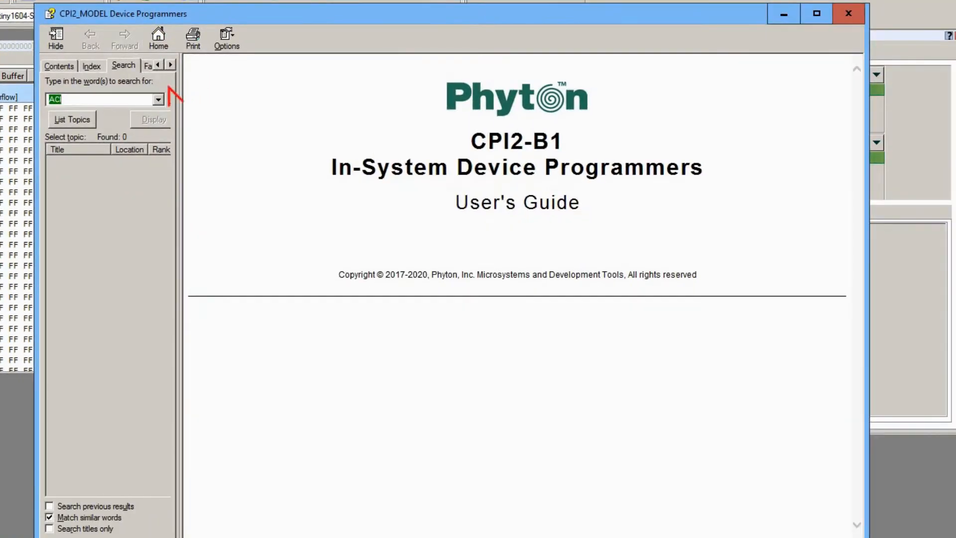
{"action": "key", "text": "Return"}
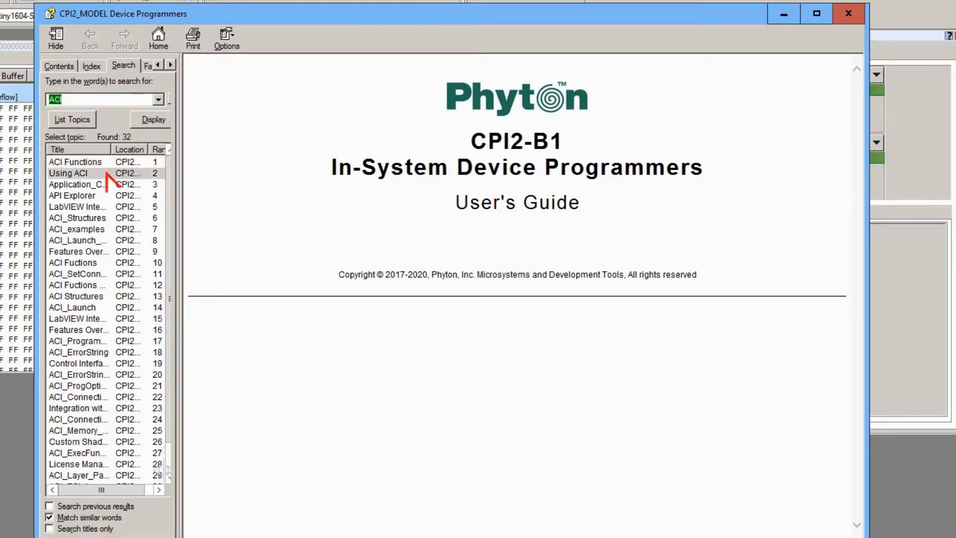
{"action": "left_click", "coordinate": [99, 195]}
{"action": "double_click", "coordinate": [101, 204]}
{"action": "double_click", "coordinate": [88, 196]}
{"action": "left_click", "coordinate": [848, 15]}
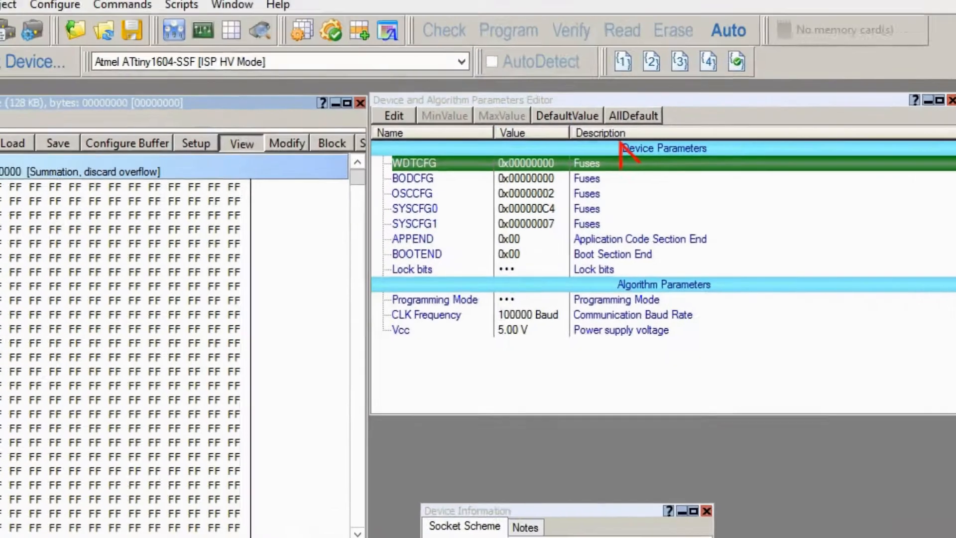
- Check the license status of the extended features and device libraries, and close the license management
{"action": "left_click", "coordinate": [490, 42]}
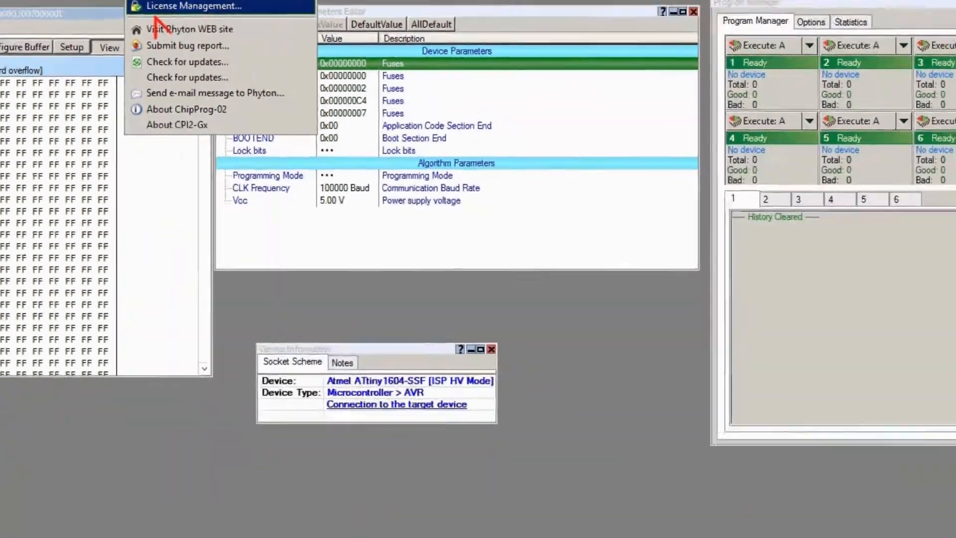
{"action": "left_click", "coordinate": [493, 159]}
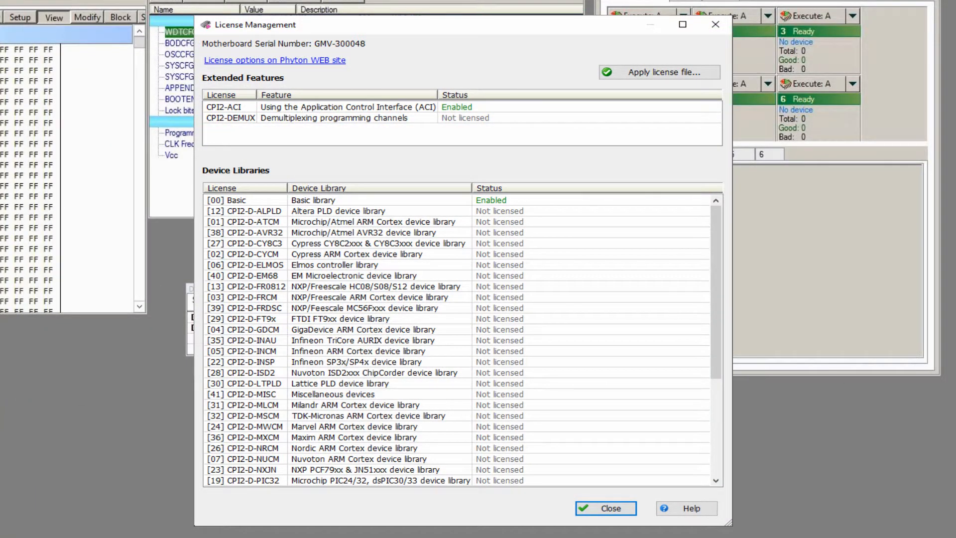
{"action": "key", "text": "Escape"}
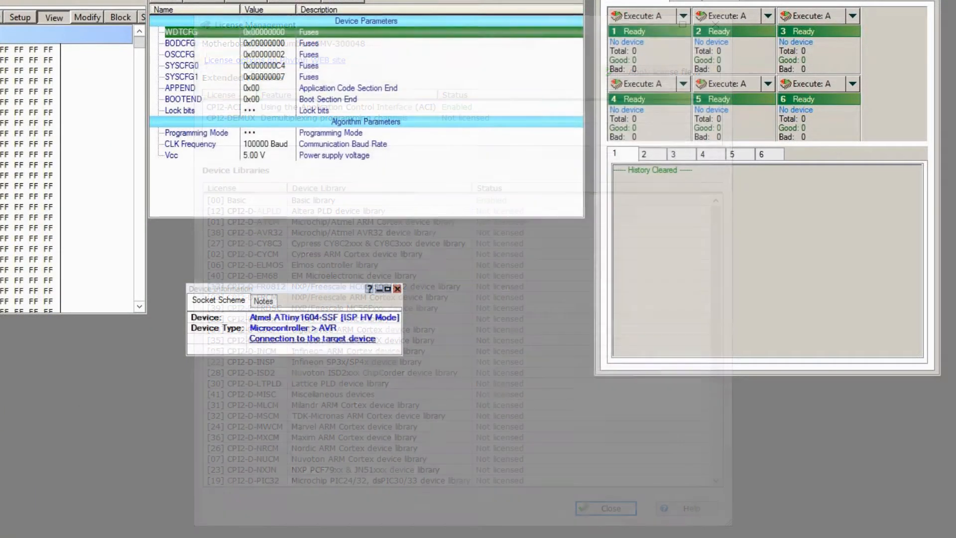
- View the About CPI2-Gx details for the programmer sites and close them
{"action": "left_click", "coordinate": [148, 22]}
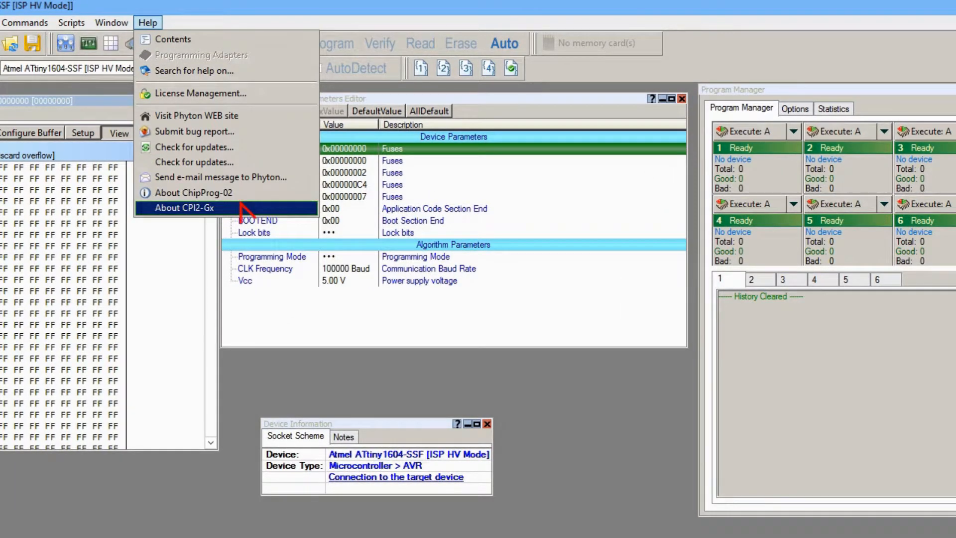
{"action": "left_click", "coordinate": [240, 207]}
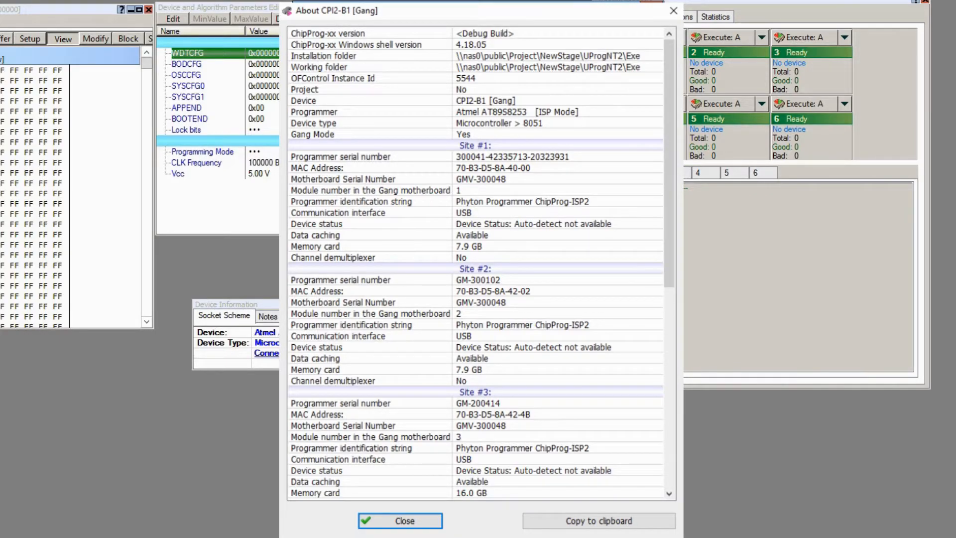
{"action": "left_click", "coordinate": [652, 1]}
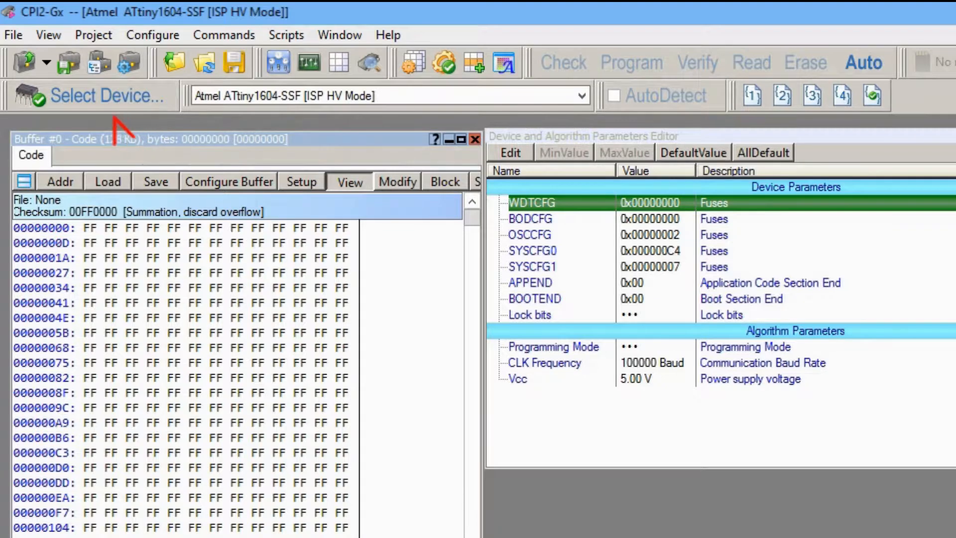
- Open the device selection and filter the devices with the search mask tm4c1230c3pm
{"action": "left_click", "coordinate": [88, 100]}
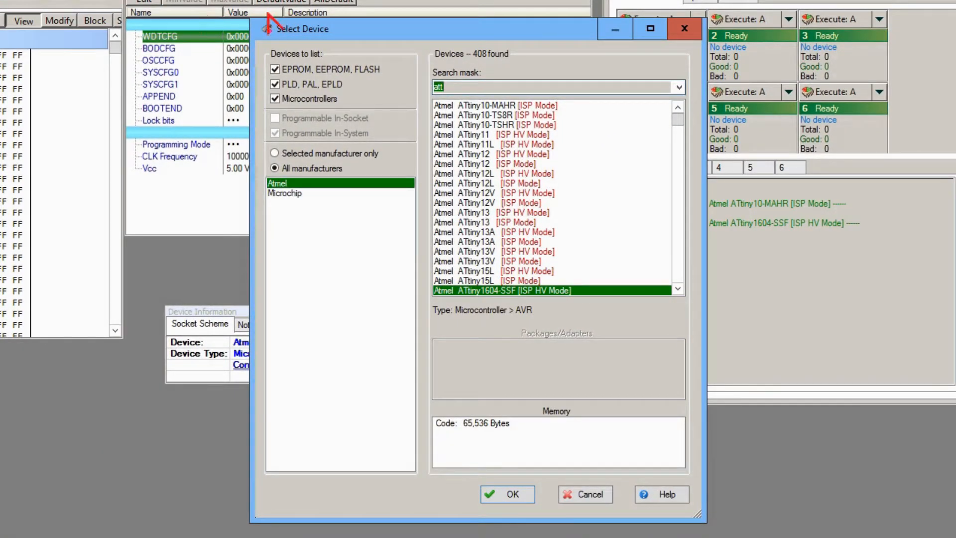
{"action": "scroll", "coordinate": [603, 135], "scroll_direction": "down", "scroll_amount": 1}
{"action": "scroll", "coordinate": [603, 137], "scroll_direction": "down", "scroll_amount": 4}
{"action": "scroll", "coordinate": [598, 140], "scroll_direction": "up", "scroll_amount": 3}
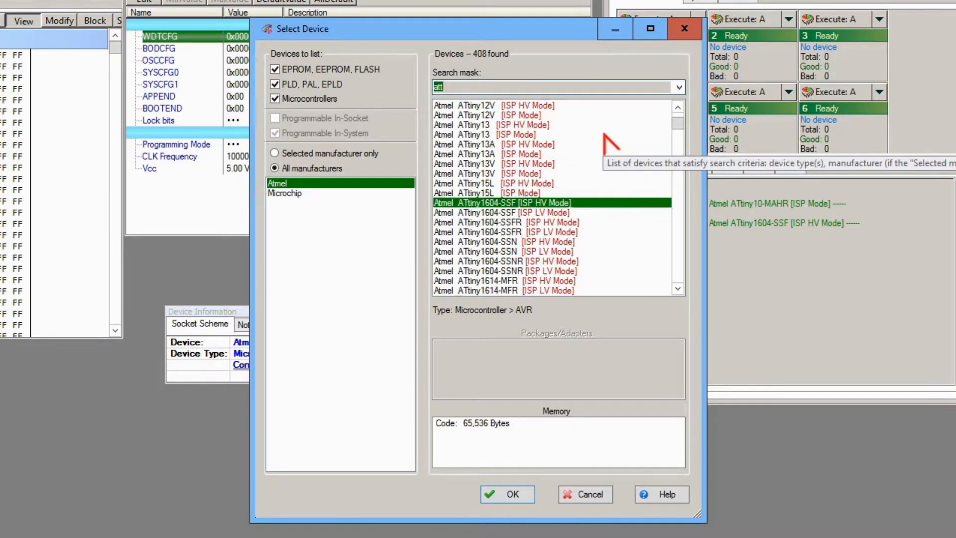
{"action": "left_click", "coordinate": [534, 86]}
{"action": "key", "text": "BackSpace"}
{"action": "key", "text": "BackSpace"}
{"action": "key", "text": "BackSpace"}
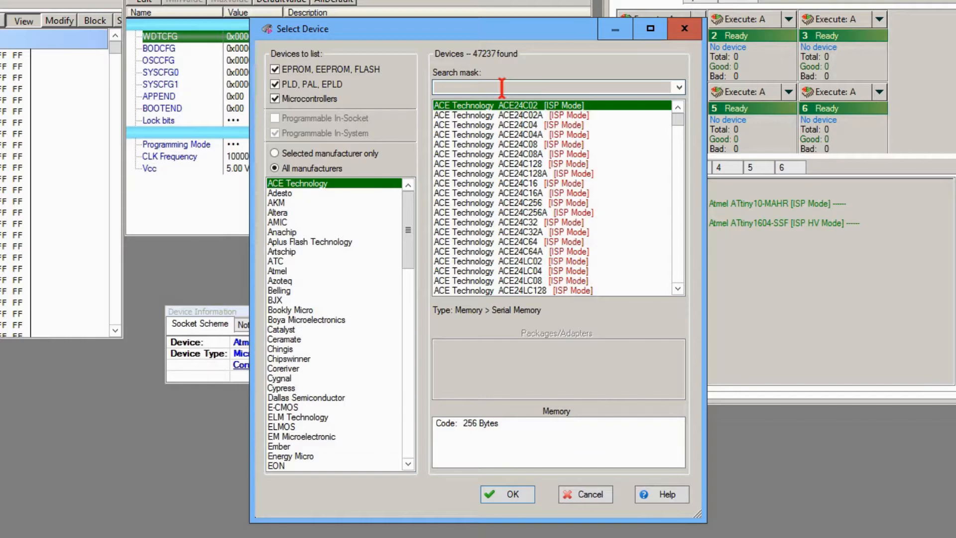
{"action": "type", "text": "tm"}
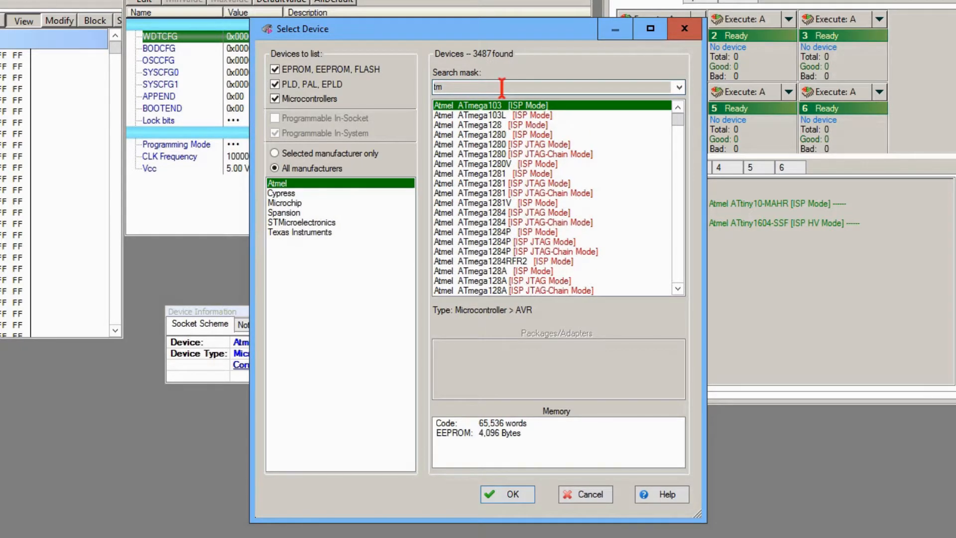
{"action": "type", "text": "4c"}
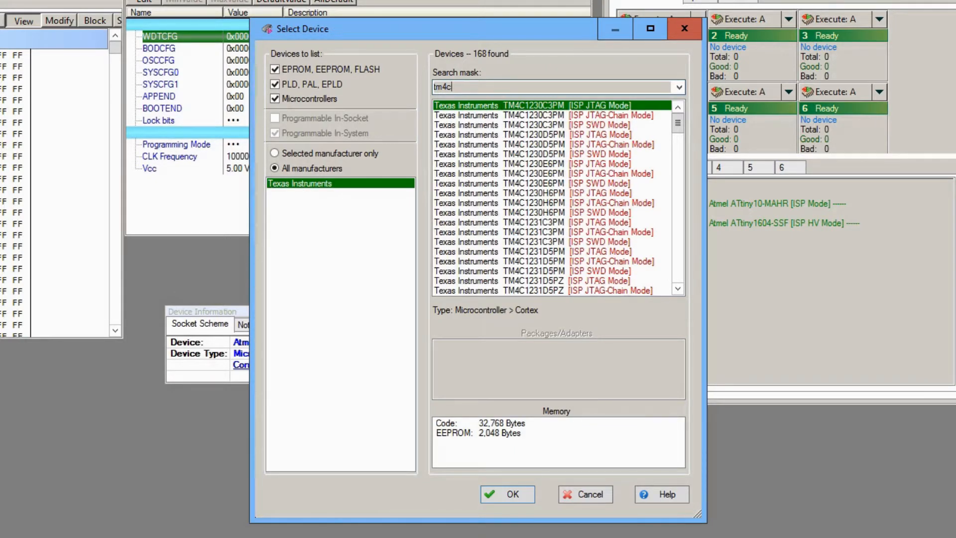
{"action": "type", "text": "1230c3"}
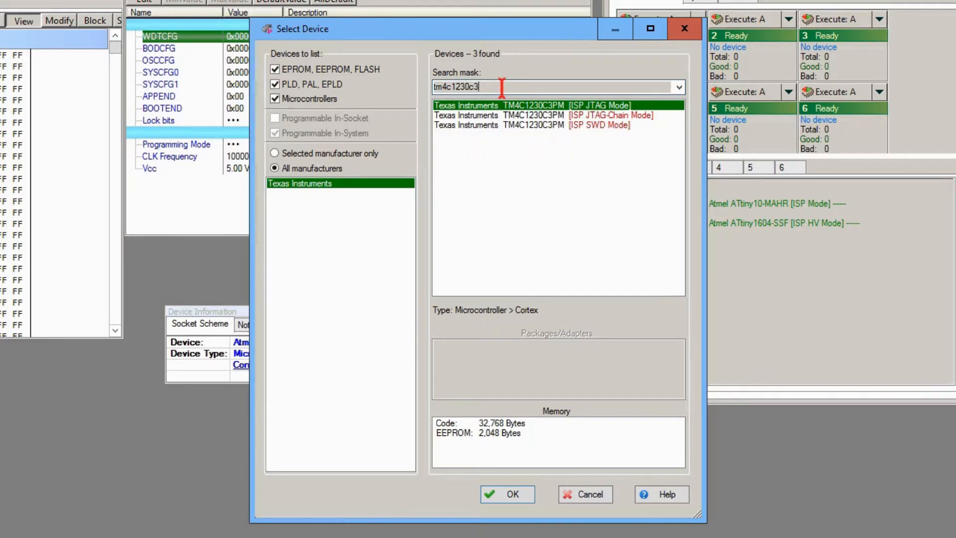
{"action": "type", "text": "pm"}
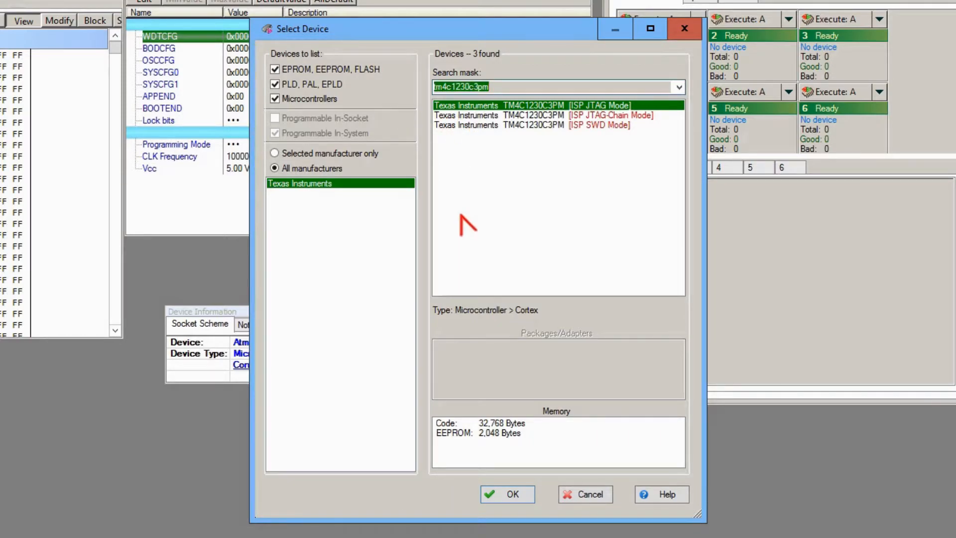
- Select the TM4C1230C3PM in ISP JTAG Mode as the device, view its target connection diagram, and minimize the diagram
{"action": "left_click", "coordinate": [493, 501]}
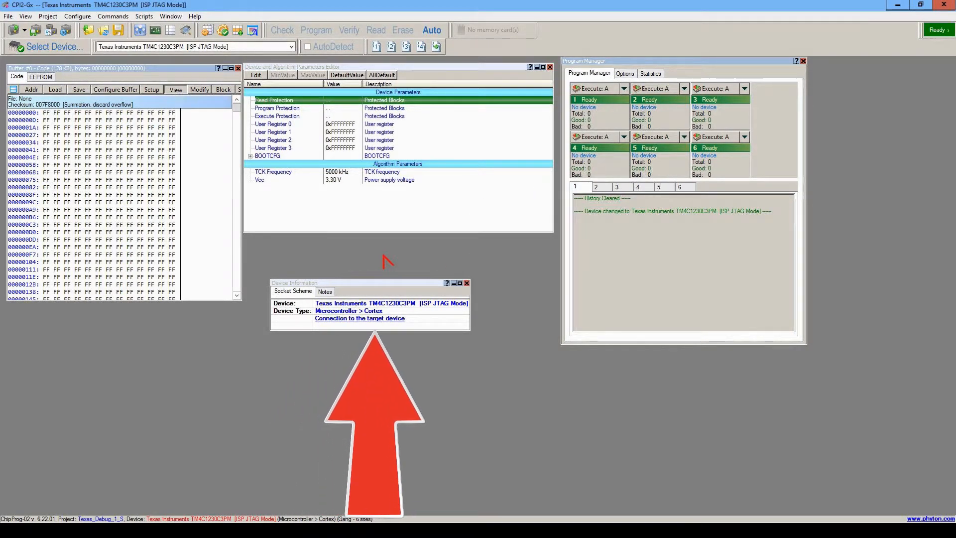
{"action": "left_click", "coordinate": [382, 319]}
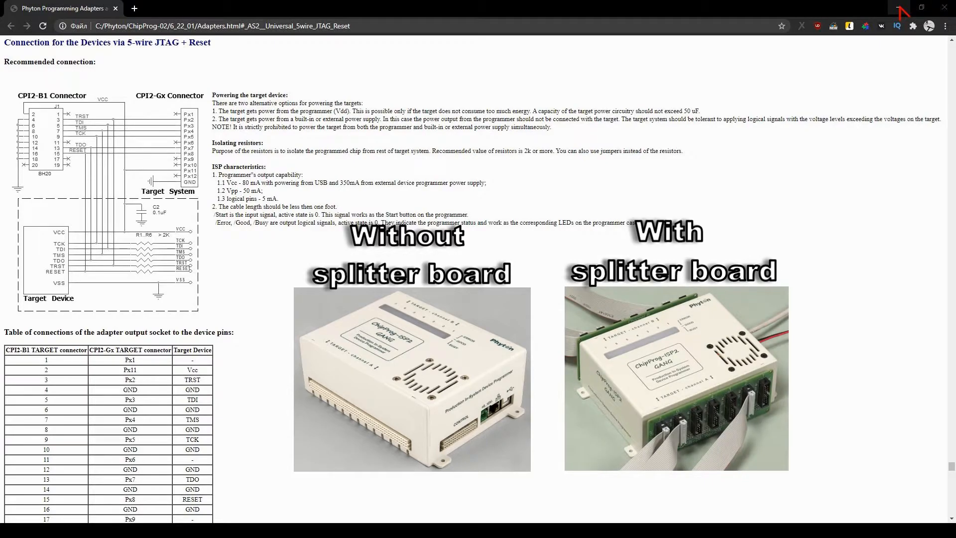
{"action": "left_click", "coordinate": [900, 7]}
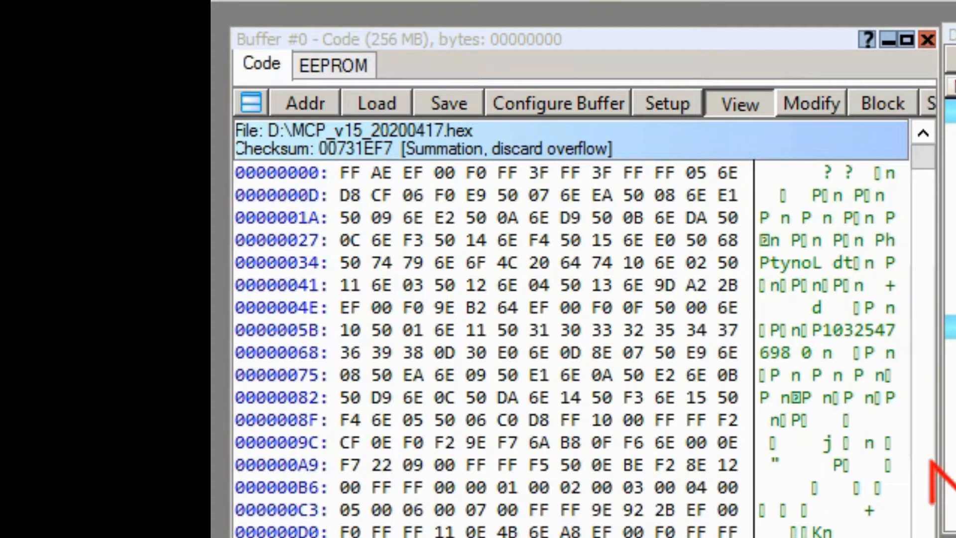
- Look through buffer #0: its EEPROM and Code layers, memory dump display setup, and memory block operations
{"action": "left_click", "coordinate": [309, 67]}
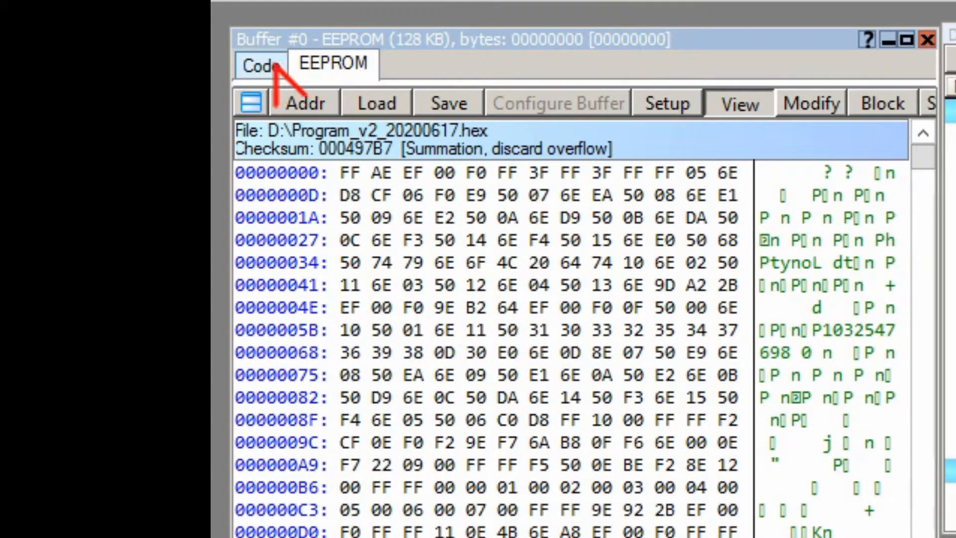
{"action": "left_click", "coordinate": [253, 64]}
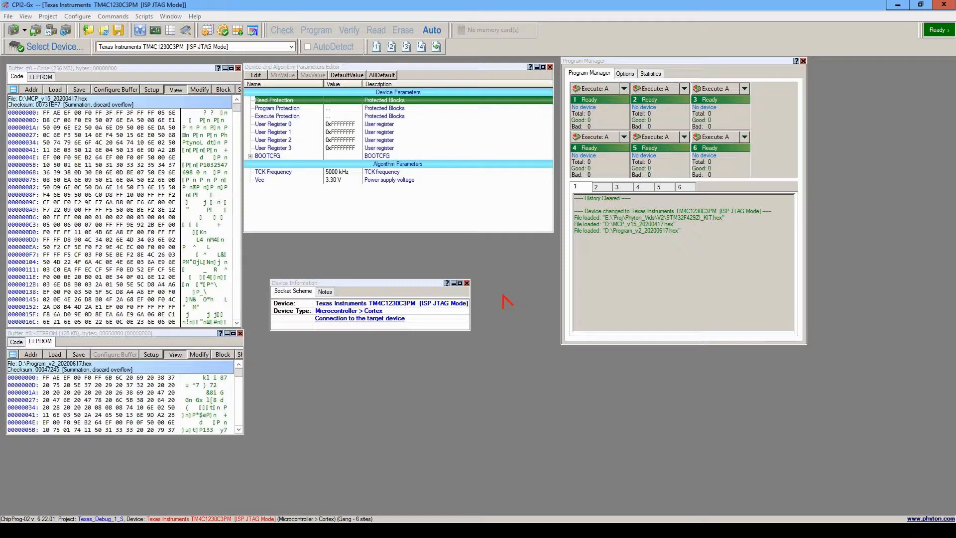
{"action": "left_click", "coordinate": [152, 90]}
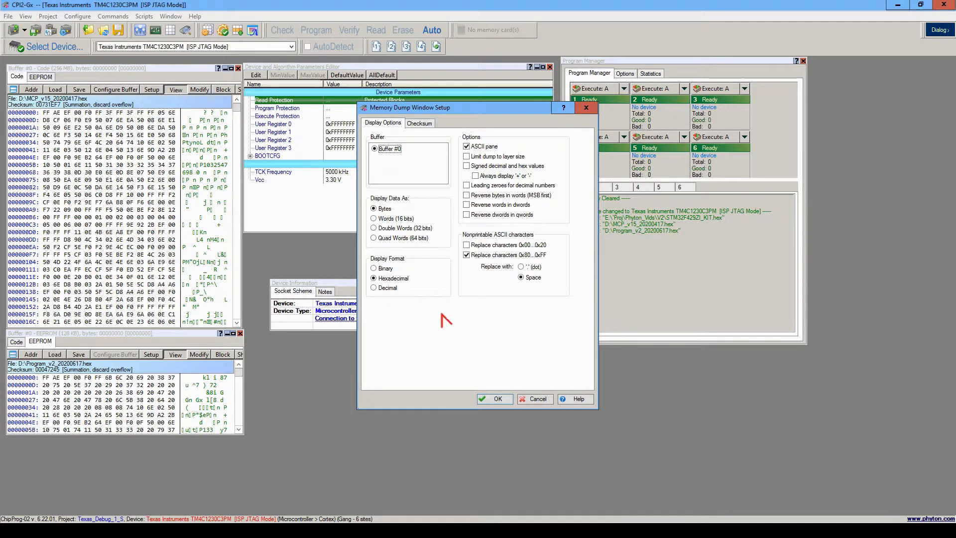
{"action": "left_click", "coordinate": [491, 398]}
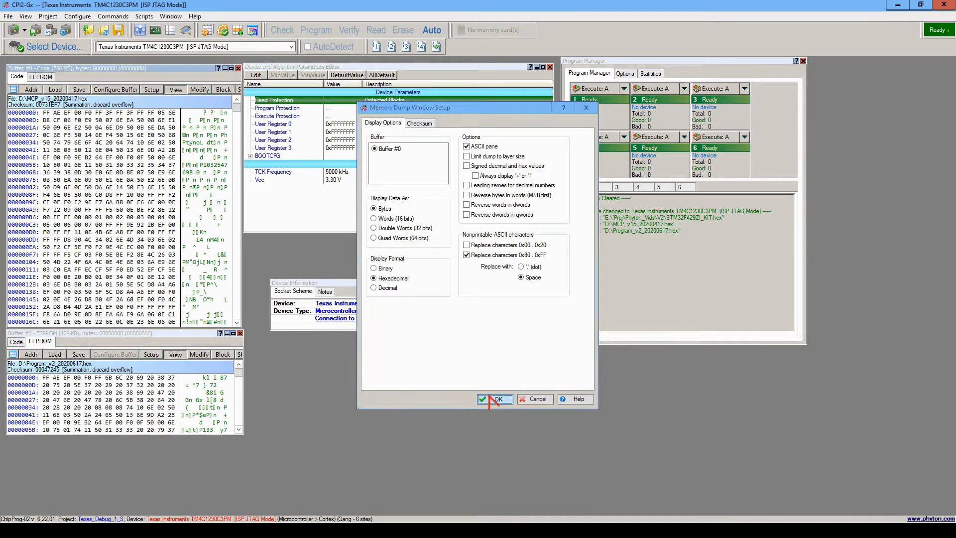
{"action": "left_click", "coordinate": [219, 91]}
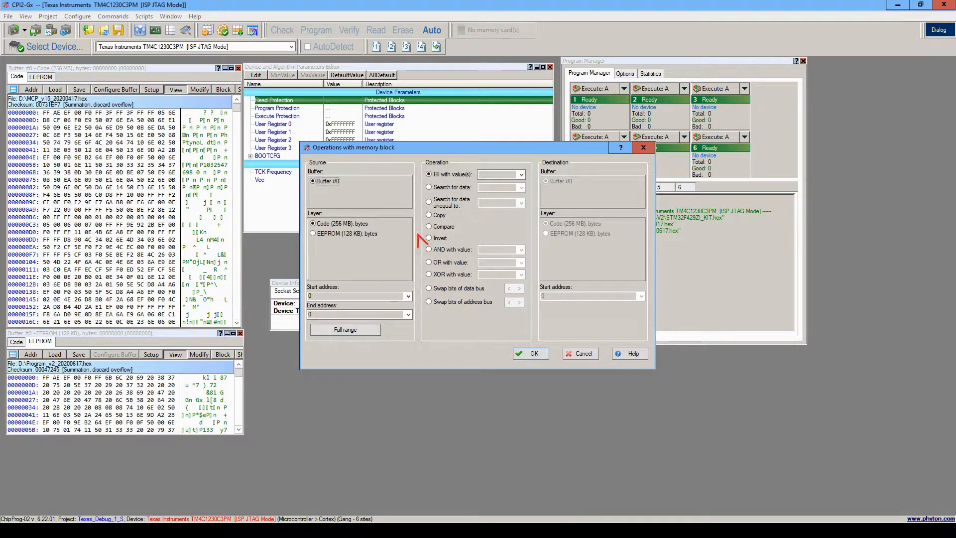
{"action": "left_click", "coordinate": [644, 148]}
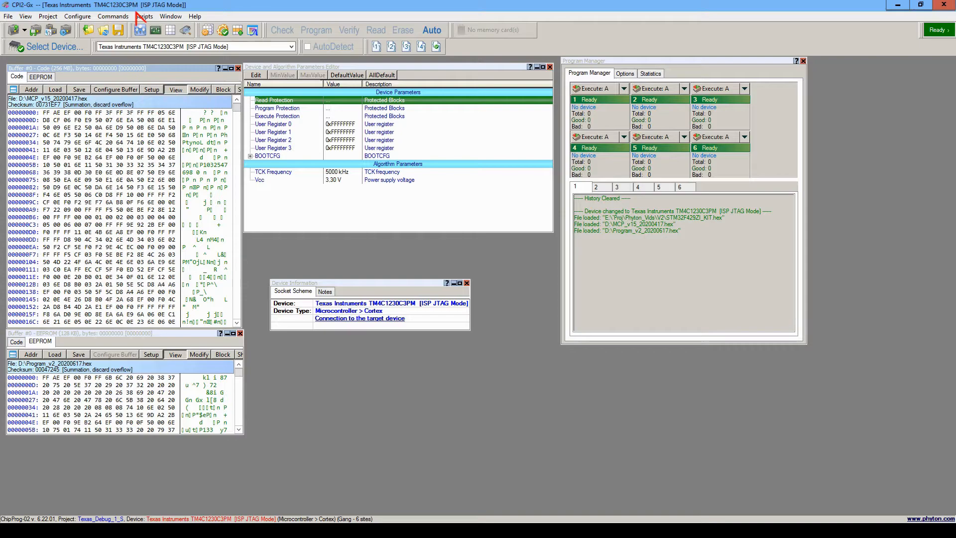
- Open the serialization, checksum and log file settings and browse the serial number, signature string, checksum and general options
{"action": "left_click", "coordinate": [77, 17]}
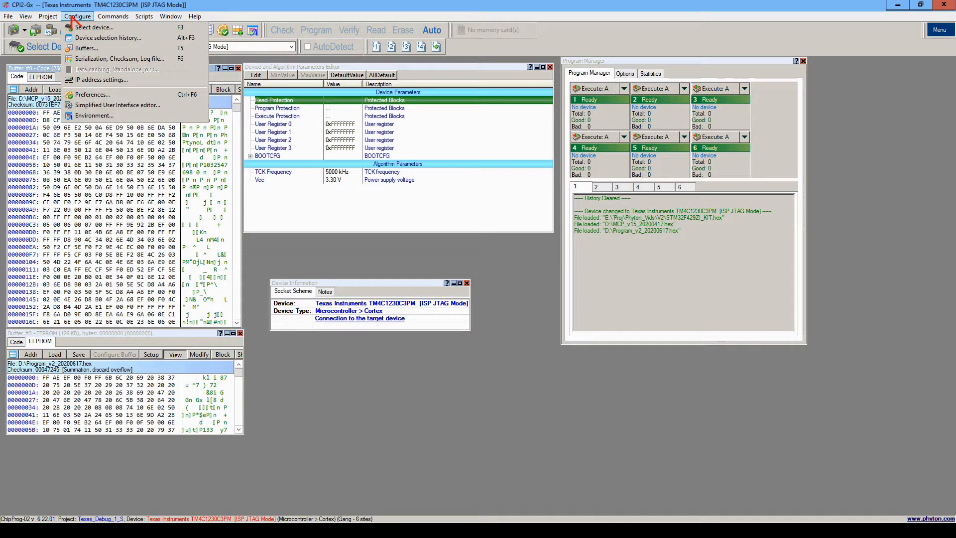
{"action": "left_click", "coordinate": [102, 59]}
{"action": "left_click", "coordinate": [347, 125]}
{"action": "left_click", "coordinate": [366, 126]}
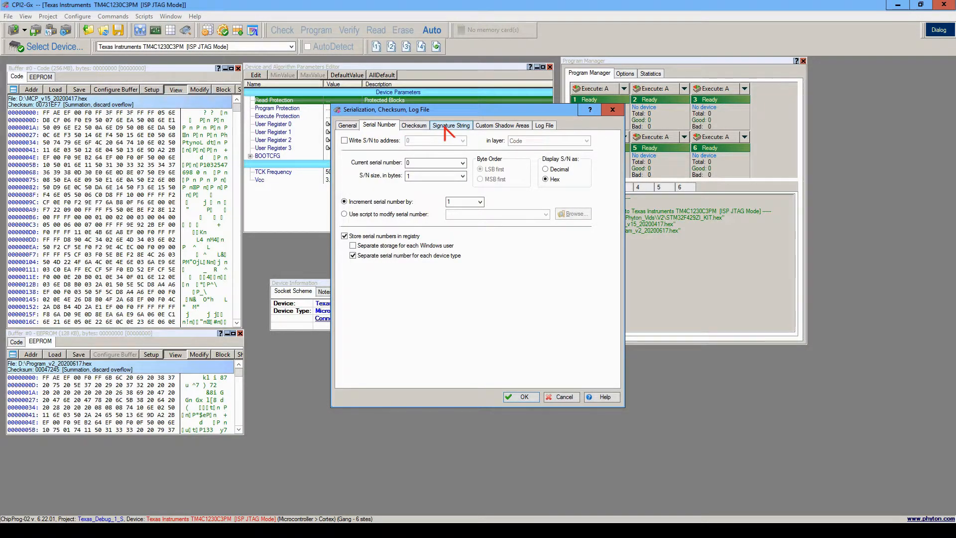
{"action": "left_click", "coordinate": [450, 130]}
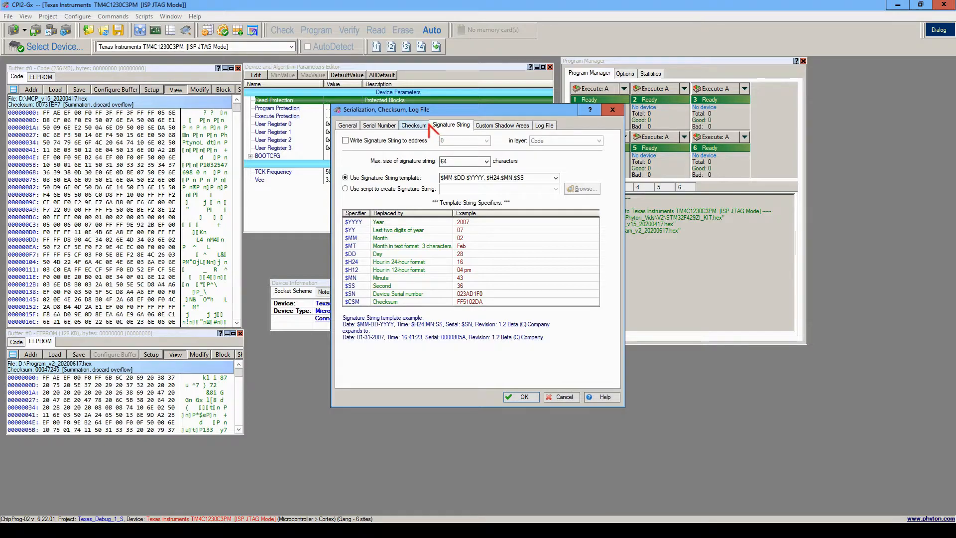
{"action": "left_click", "coordinate": [421, 127]}
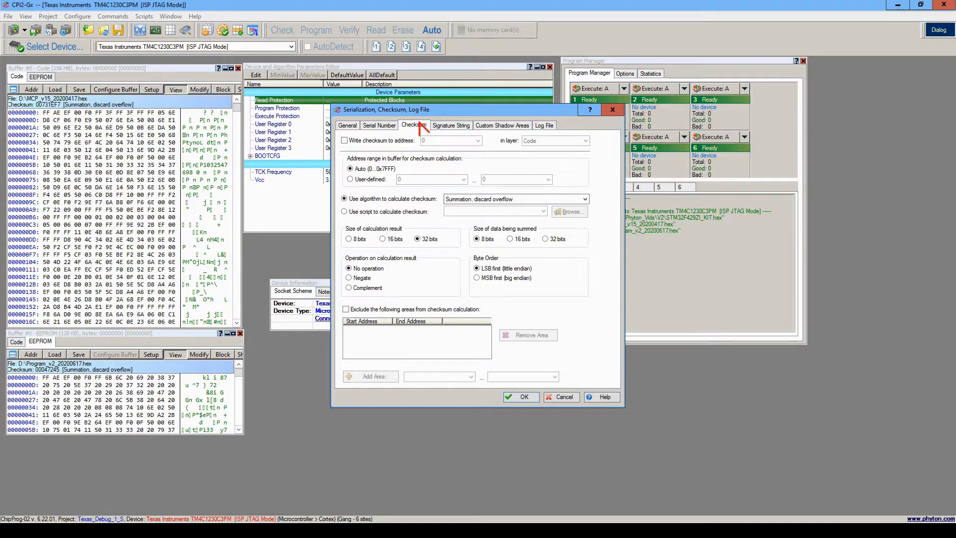
{"action": "left_click", "coordinate": [397, 127]}
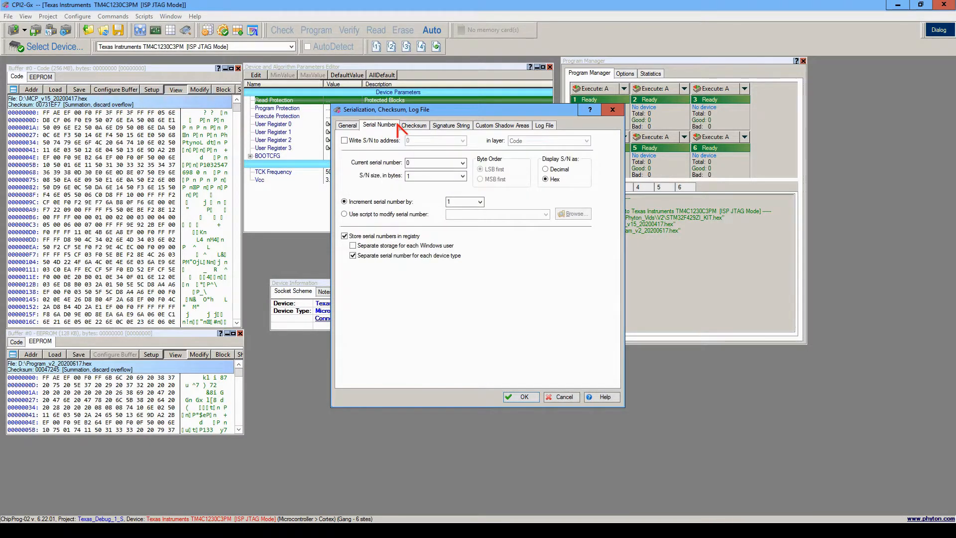
{"action": "left_click", "coordinate": [348, 126]}
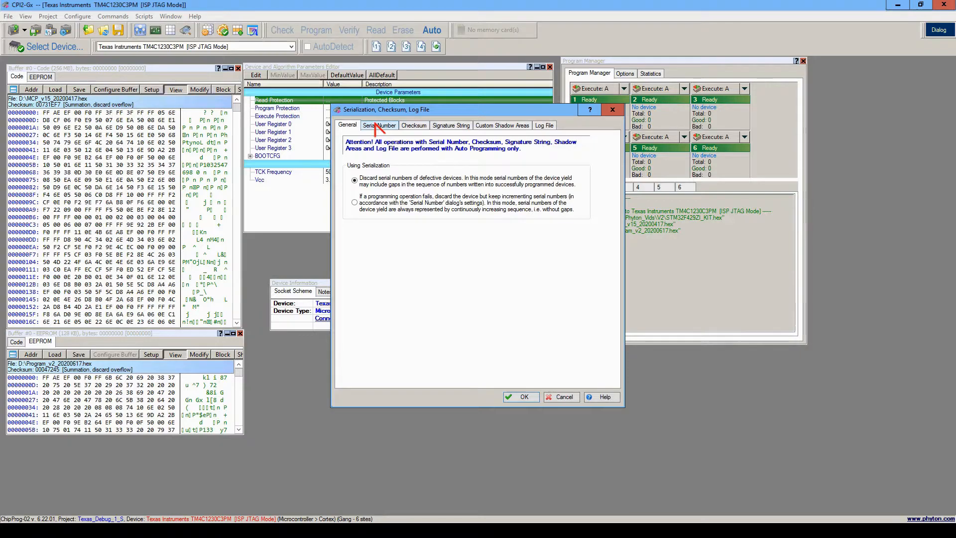
- Review how serial numbers, the checksum and the signature string are configured for writing to devices
{"action": "left_click", "coordinate": [379, 126]}
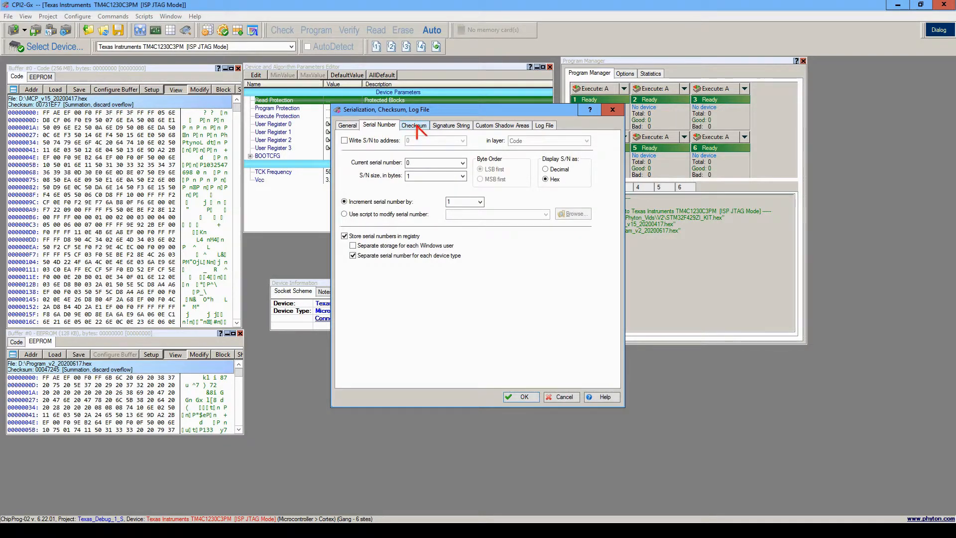
{"action": "left_click", "coordinate": [352, 126]}
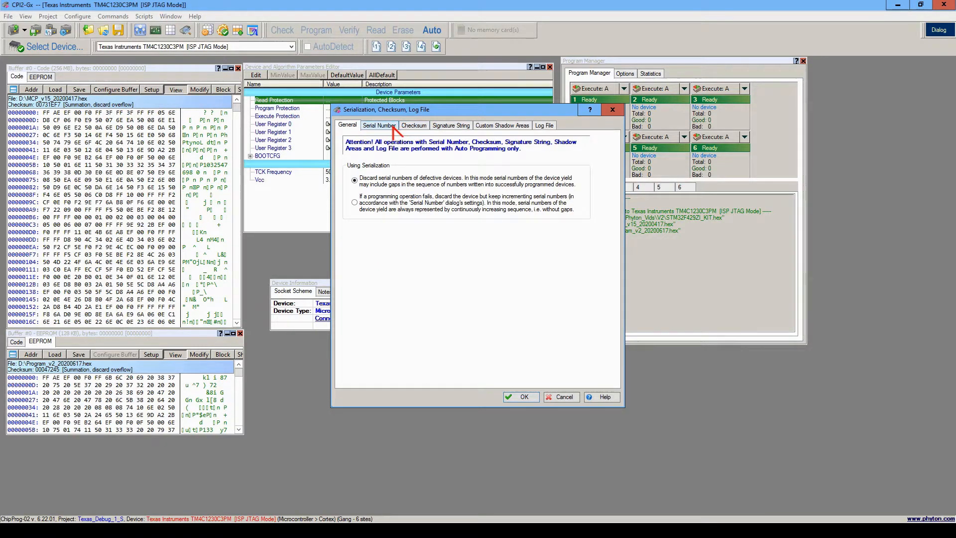
{"action": "left_click", "coordinate": [396, 131]}
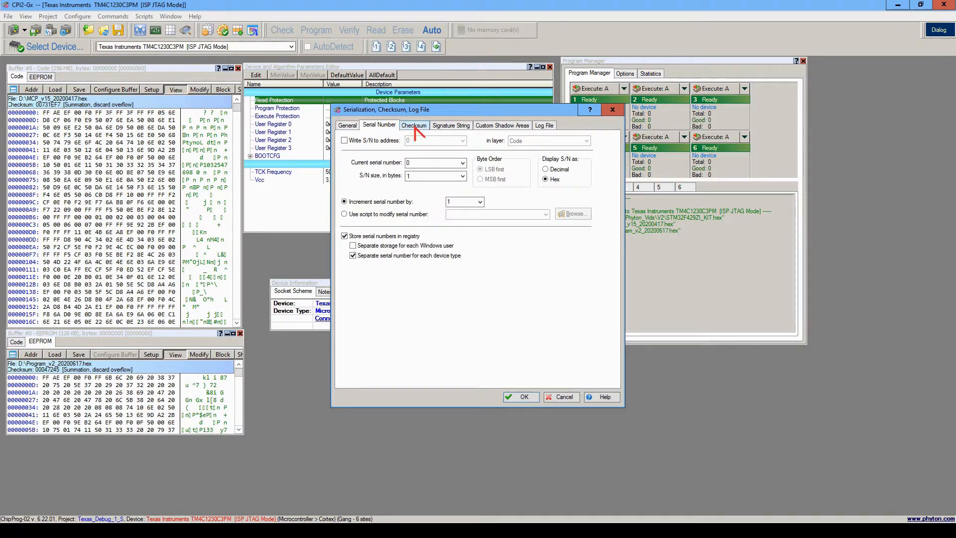
{"action": "left_click", "coordinate": [414, 129]}
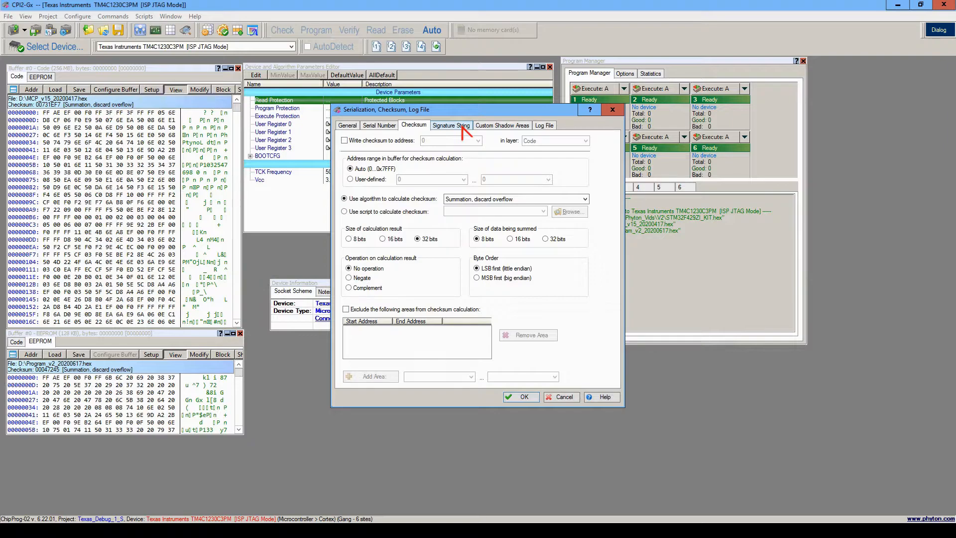
{"action": "left_click", "coordinate": [463, 128]}
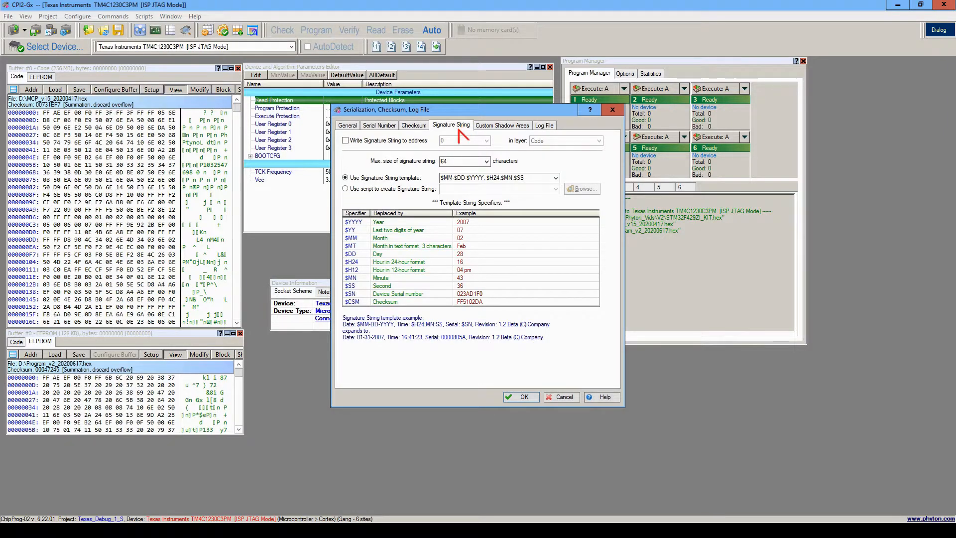
- View the custom shadow area options and the form for adding an area, and cancel without saving
{"action": "left_click", "coordinate": [487, 125]}
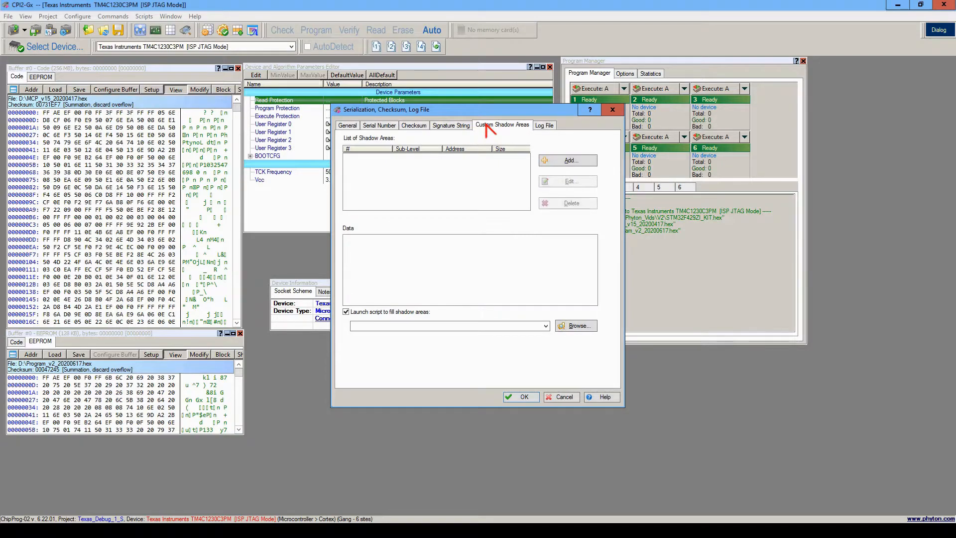
{"action": "left_click", "coordinate": [553, 160]}
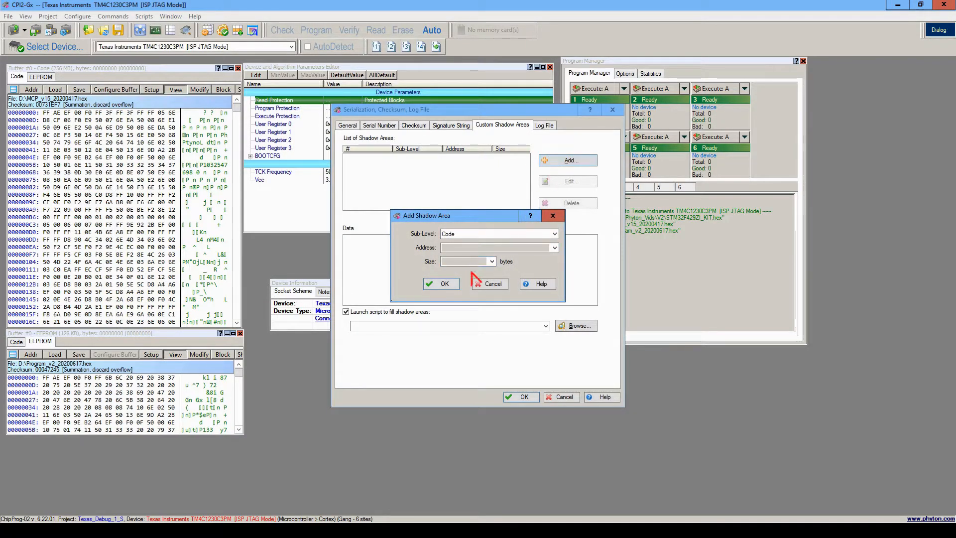
{"action": "left_click", "coordinate": [488, 284]}
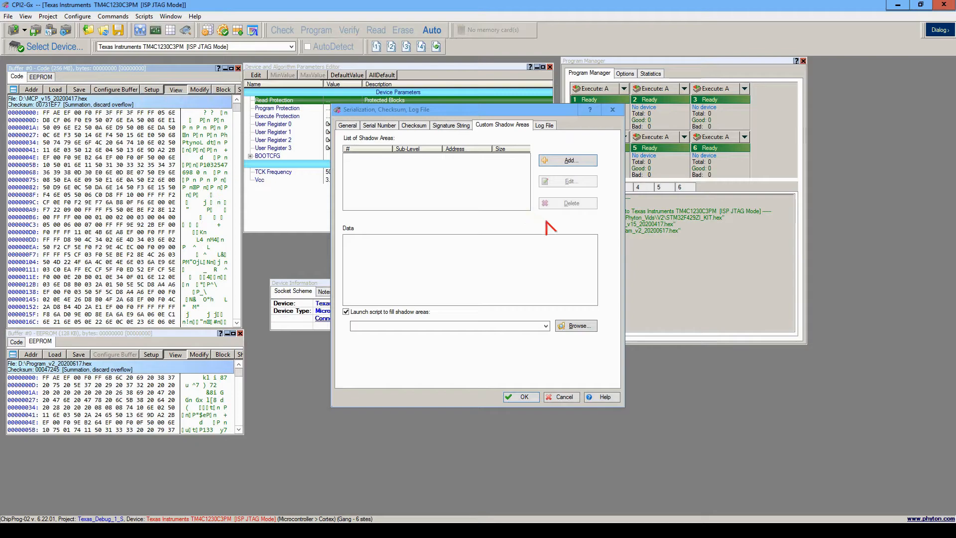
{"action": "left_click", "coordinate": [564, 397]}
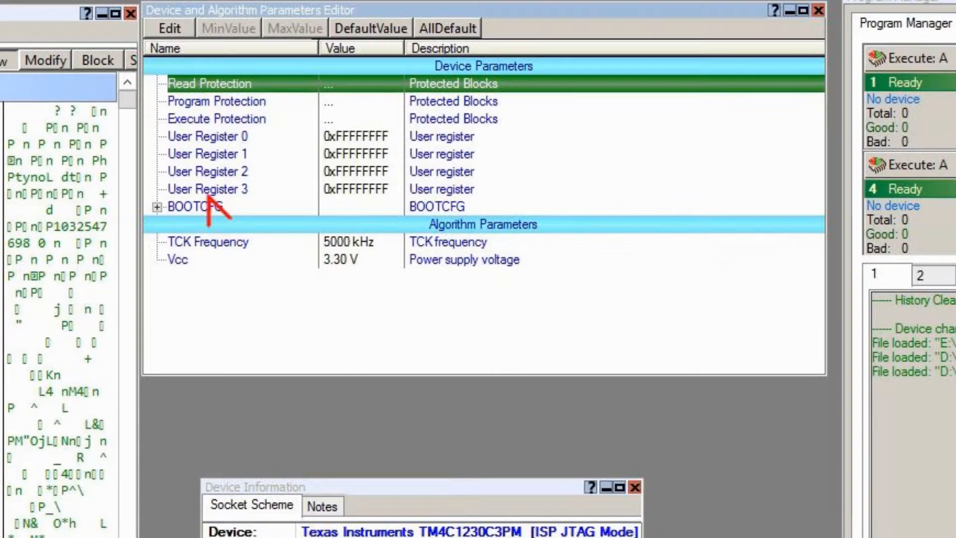
- Expand the BOOTCFG device parameters, view the choices for BOOT_GPIO_ENABLE, and cancel
{"action": "left_click", "coordinate": [157, 207]}
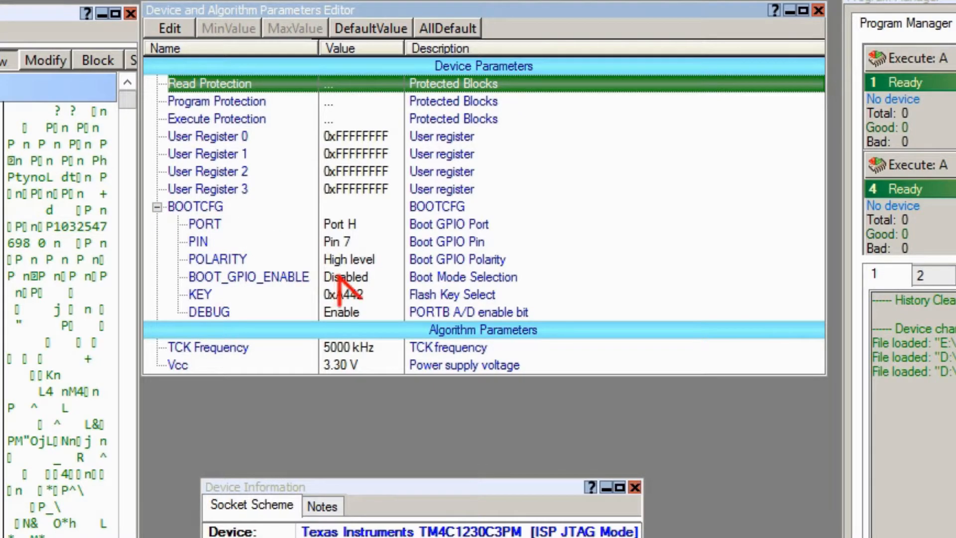
{"action": "double_click", "coordinate": [341, 278]}
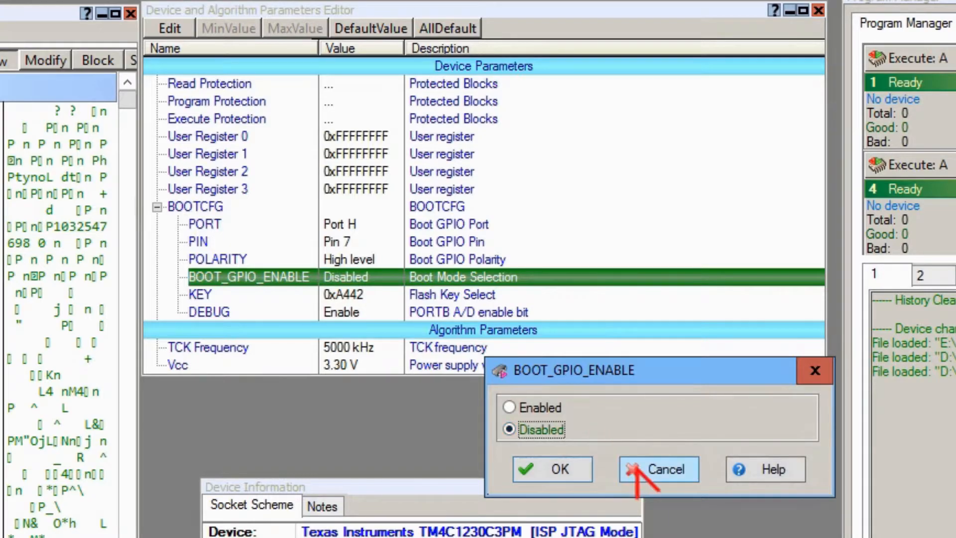
{"action": "left_click", "coordinate": [634, 476]}
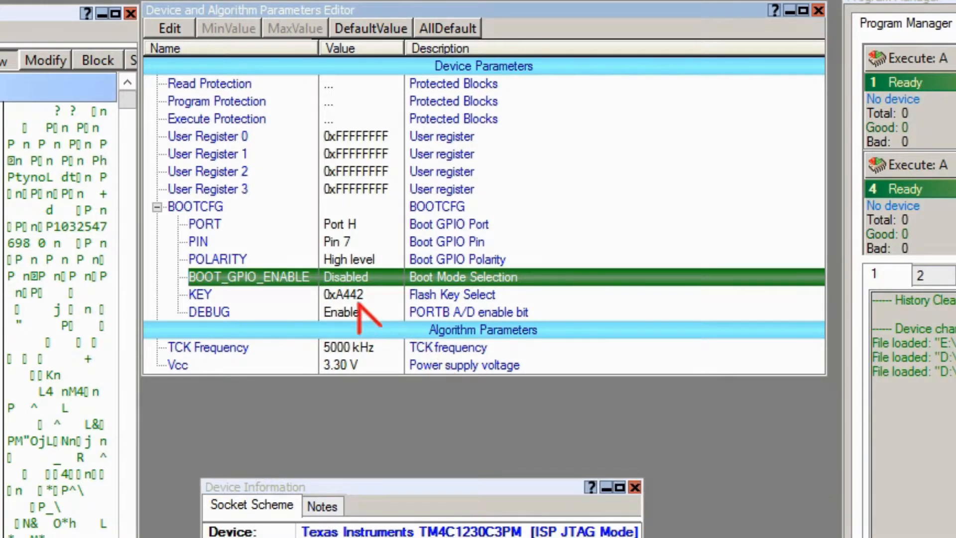
- Make the Device and Algorithm Parameters Editor window taller
{"action": "left_click", "coordinate": [366, 302]}
{"action": "left_click", "coordinate": [433, 369]}
{"action": "left_click_drag", "start_coordinate": [432, 375], "coordinate": [431, 441]}
{"action": "key", "text": "Up"}
- Try to set the Vcc algorithm parameter to 2000 and cancel the entry
{"action": "double_click", "coordinate": [261, 307]}
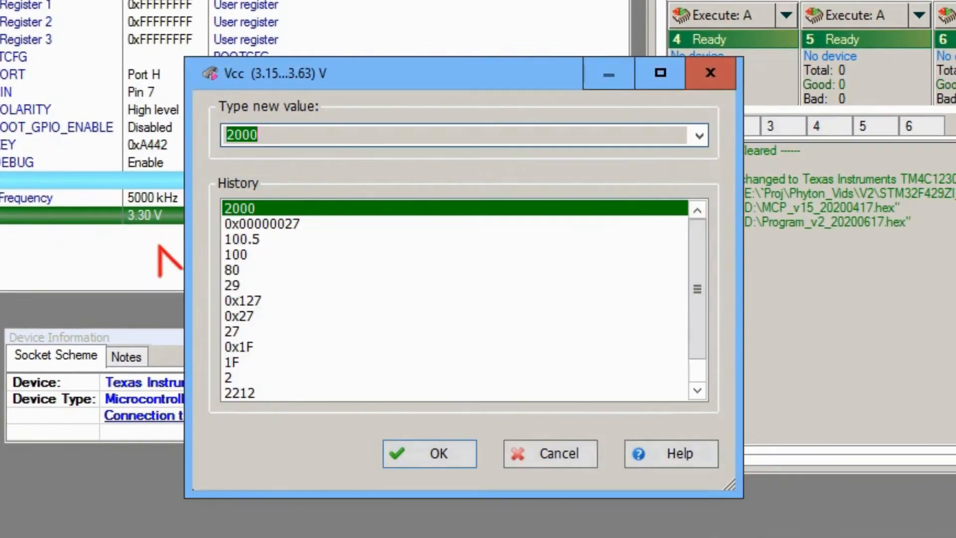
{"action": "left_click", "coordinate": [533, 537]}
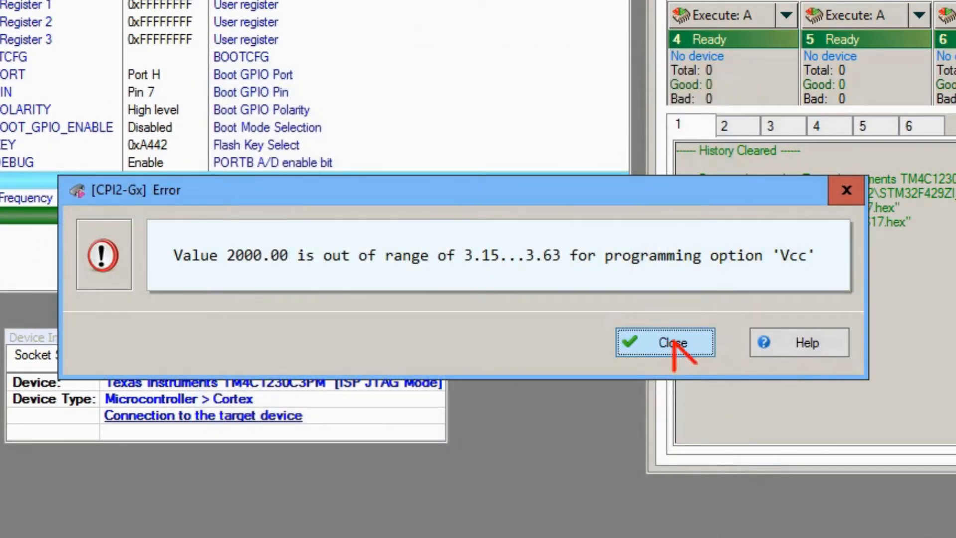
{"action": "left_click", "coordinate": [673, 341]}
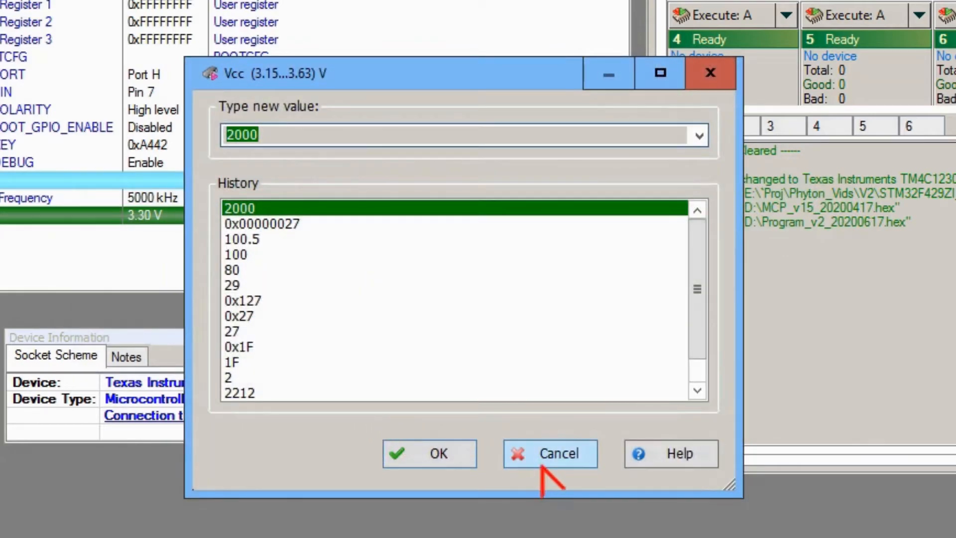
{"action": "left_click", "coordinate": [548, 454]}
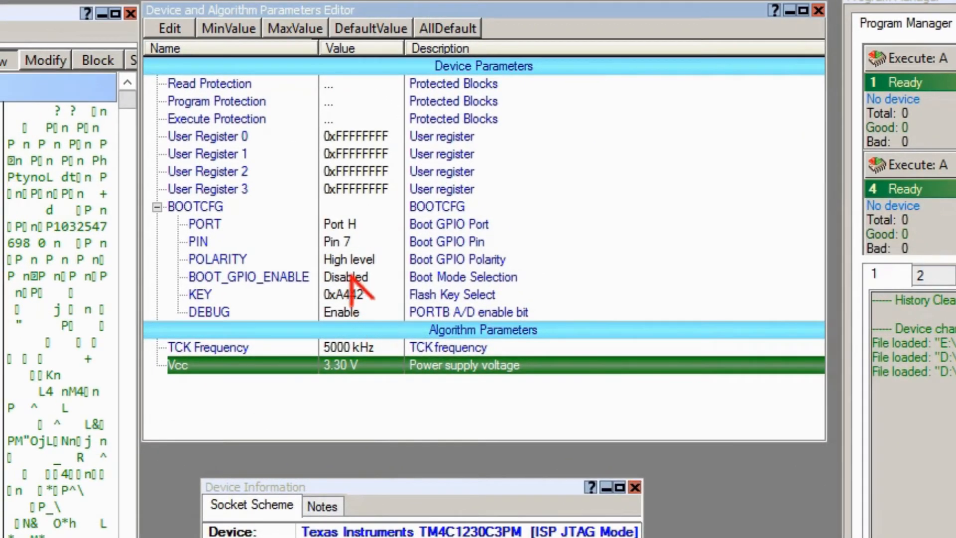
- Set the BOOT_GPIO_ENABLE parameter under BOOTCFG to Enabled and select the POLARITY parameter
{"action": "double_click", "coordinate": [230, 187]}
{"action": "left_click", "coordinate": [541, 408]}
{"action": "left_click", "coordinate": [553, 469]}
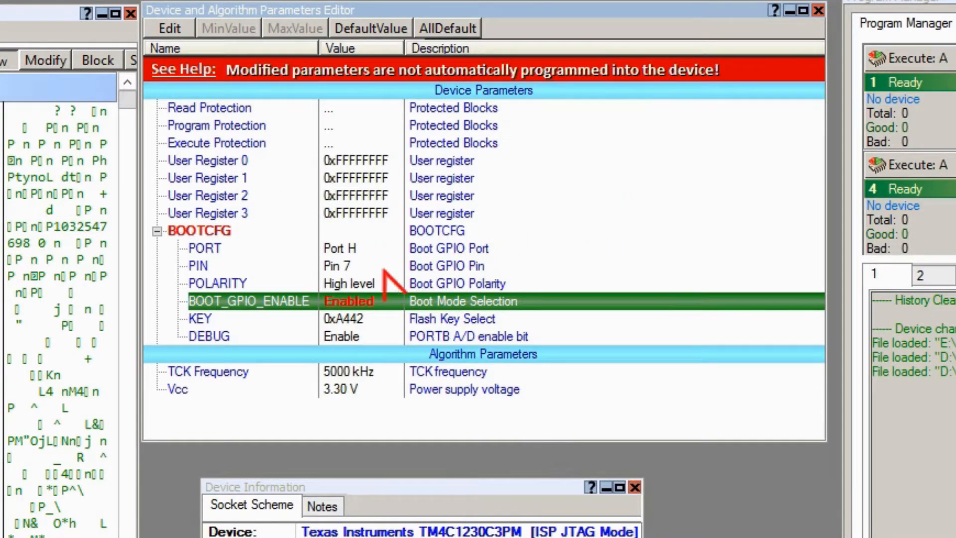
{"action": "left_click", "coordinate": [353, 284]}
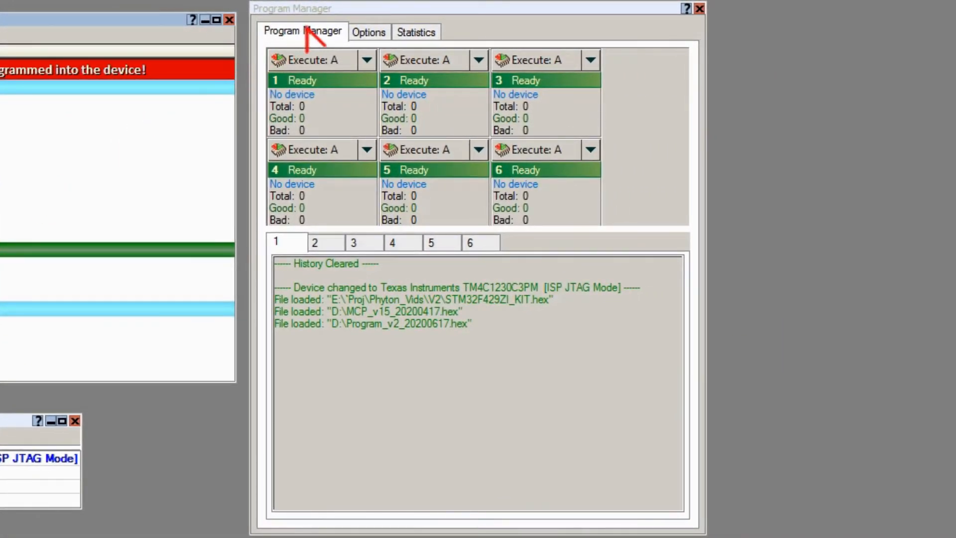
- Add the Option & Protect functions Program and Verify to the auto programming functions list, placed right after Erase
{"action": "left_click", "coordinate": [371, 33]}
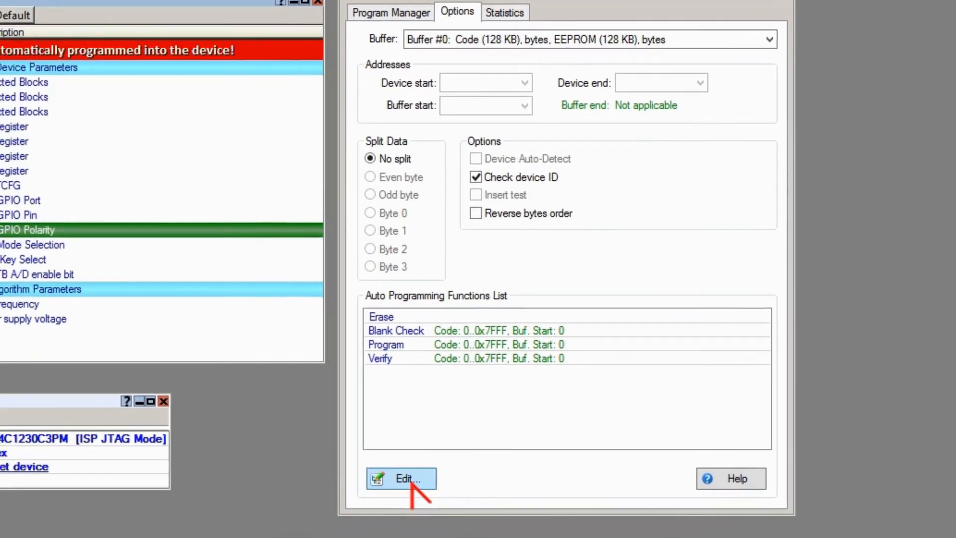
{"action": "left_click", "coordinate": [329, 496]}
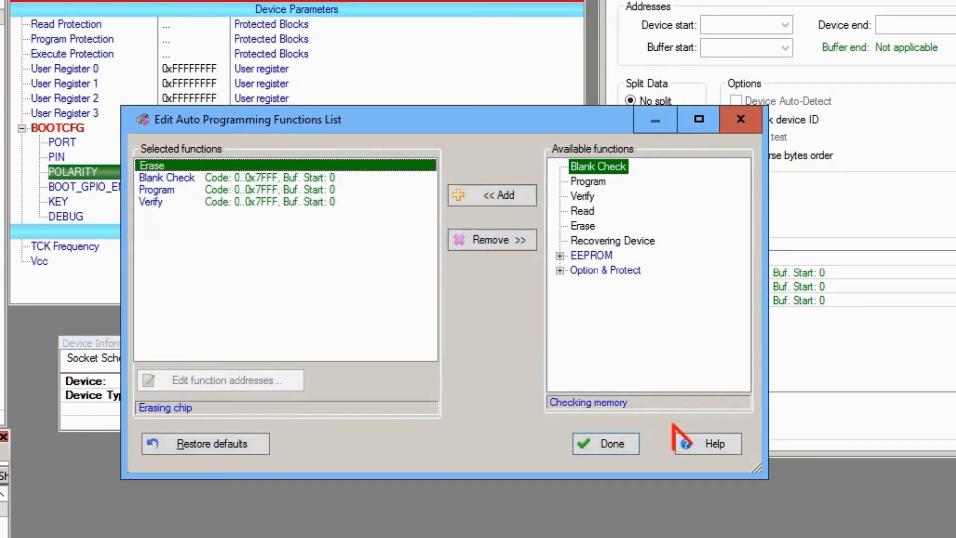
{"action": "left_click", "coordinate": [560, 270]}
{"action": "left_click", "coordinate": [605, 286]}
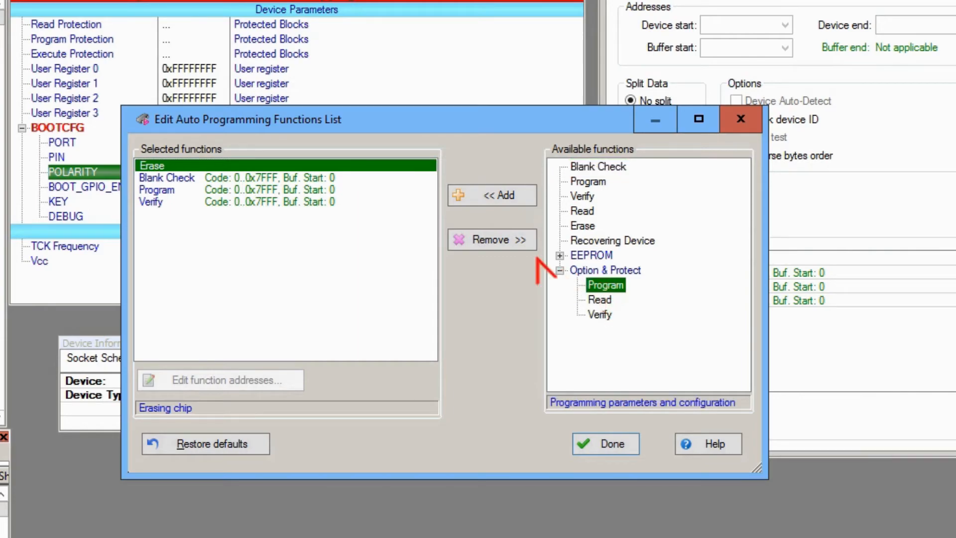
{"action": "left_click", "coordinate": [502, 199]}
{"action": "left_click", "coordinate": [586, 296]}
{"action": "left_click", "coordinate": [599, 314]}
{"action": "left_click", "coordinate": [503, 196]}
{"action": "left_click", "coordinate": [606, 444]}
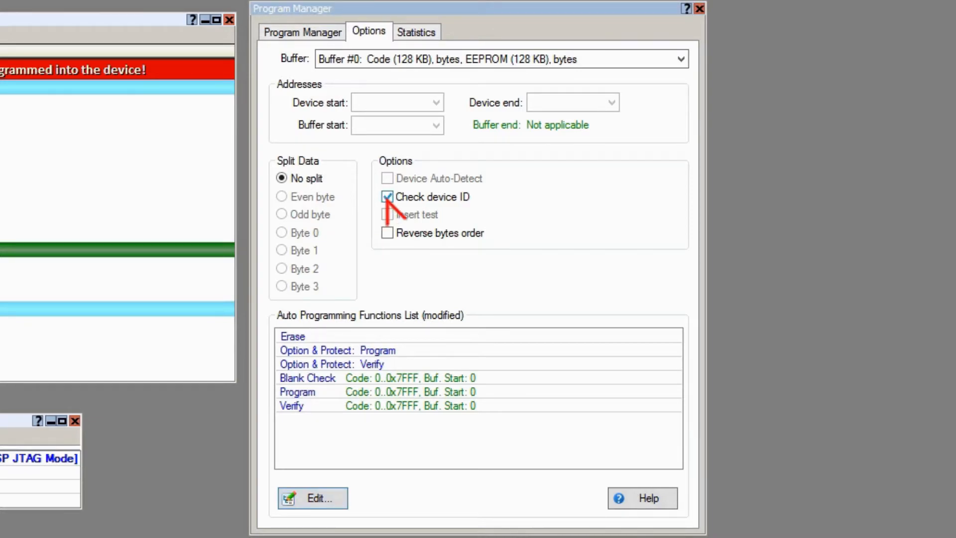
- View the programming statistics and countdown settings, then start automatic gang programming on all sites with the extended functions list
{"action": "left_click", "coordinate": [417, 30]}
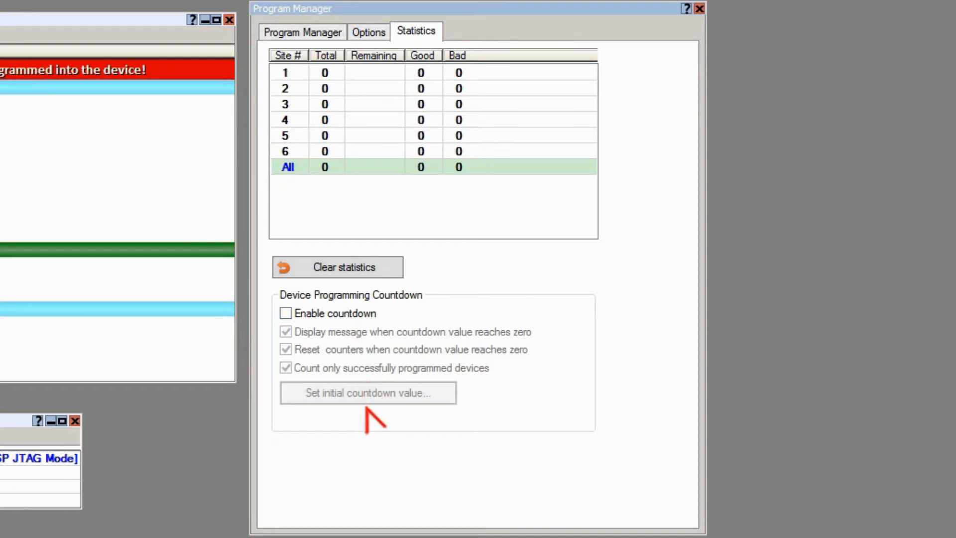
{"action": "left_click", "coordinate": [301, 34]}
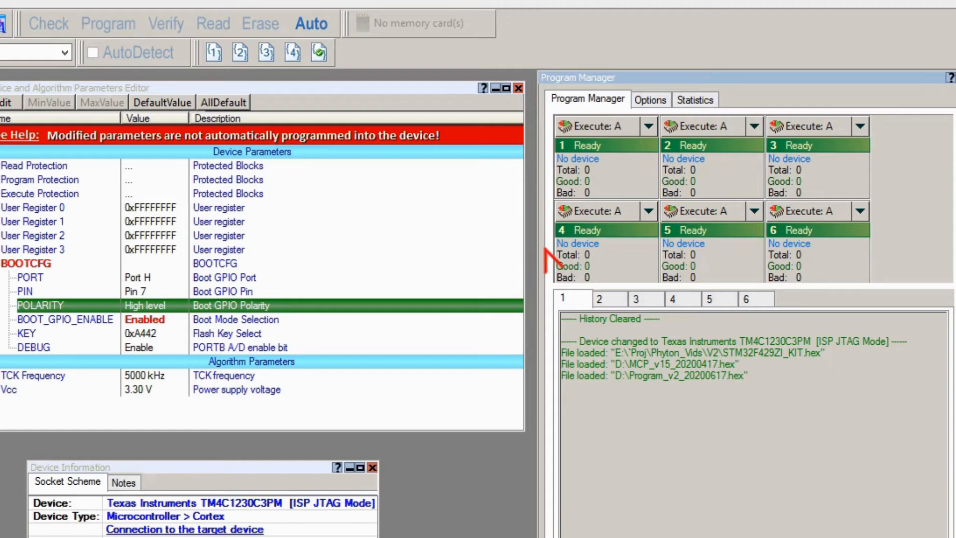
{"action": "left_click", "coordinate": [311, 23]}
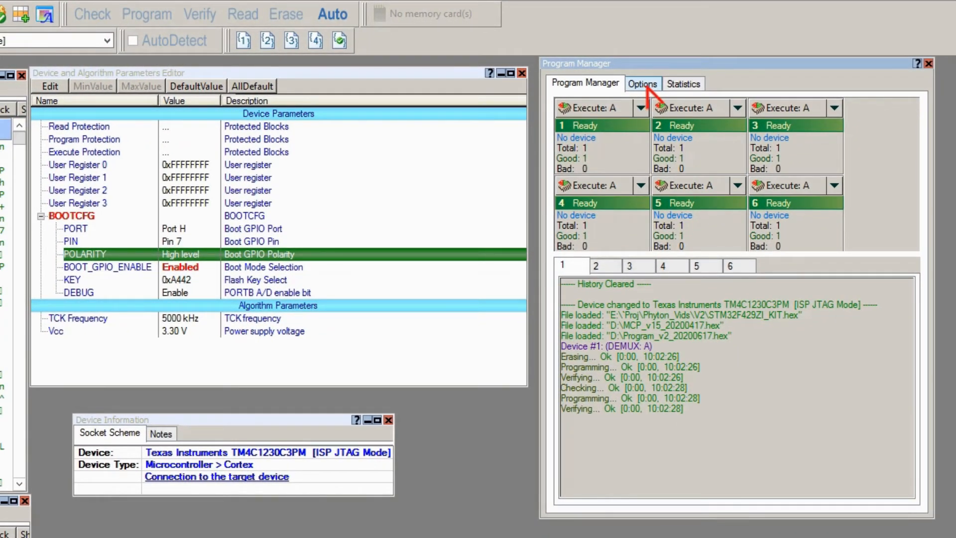
- Empty the auto programming functions list and add only the Read function
{"action": "left_click", "coordinate": [646, 85]}
{"action": "left_click", "coordinate": [605, 487]}
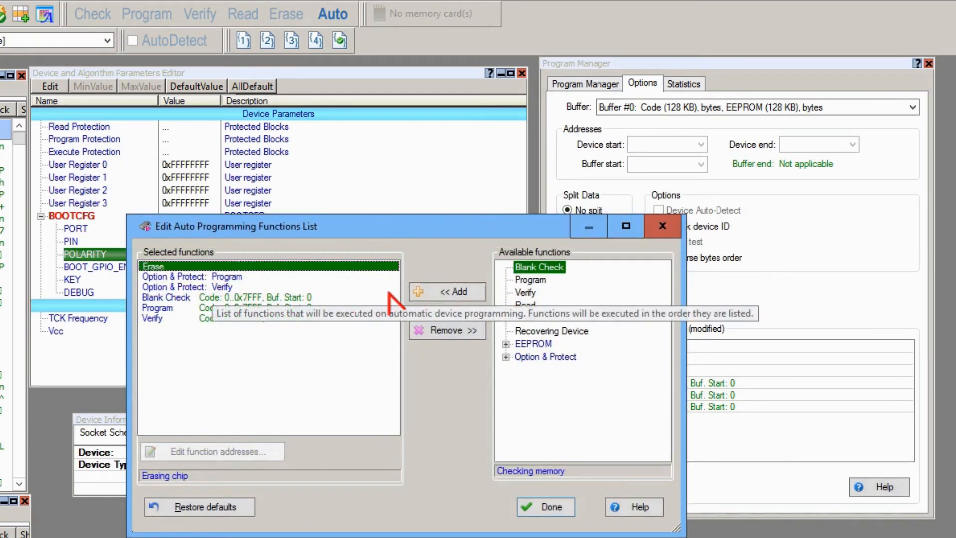
{"action": "left_click", "coordinate": [454, 329]}
{"action": "left_click", "coordinate": [454, 330]}
{"action": "left_click", "coordinate": [456, 329]}
{"action": "left_click", "coordinate": [455, 329]}
{"action": "left_click", "coordinate": [457, 329]}
{"action": "left_click", "coordinate": [456, 329]}
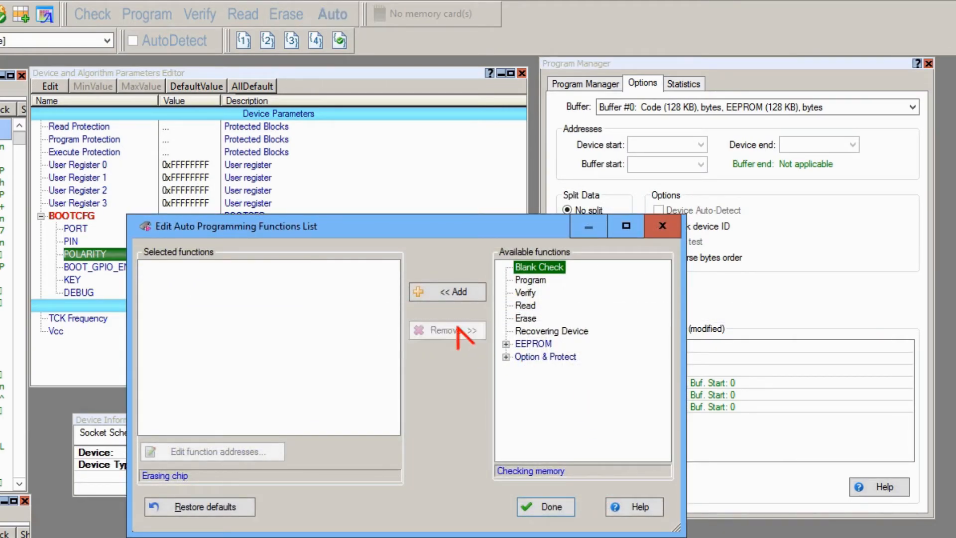
{"action": "left_click", "coordinate": [526, 305]}
{"action": "left_click", "coordinate": [447, 293]}
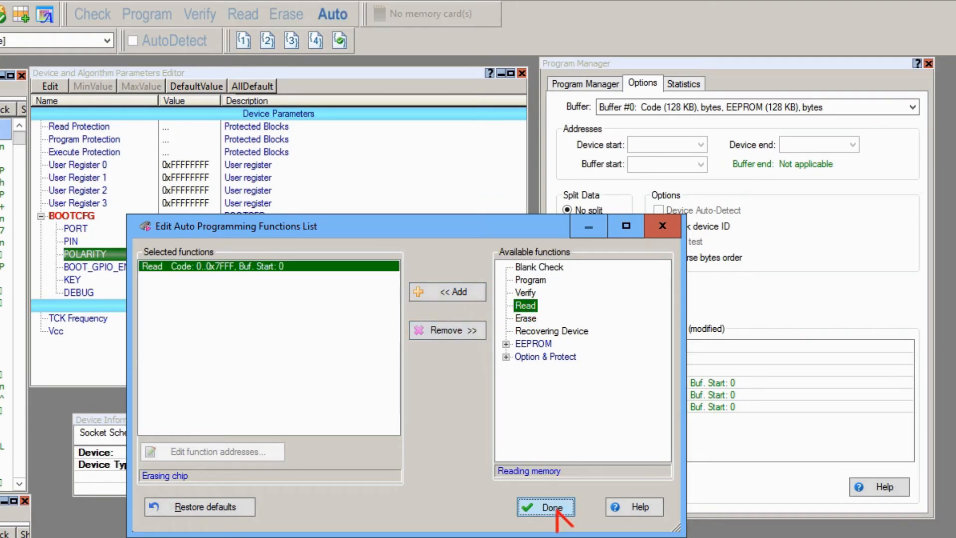
{"action": "left_click", "coordinate": [556, 509]}
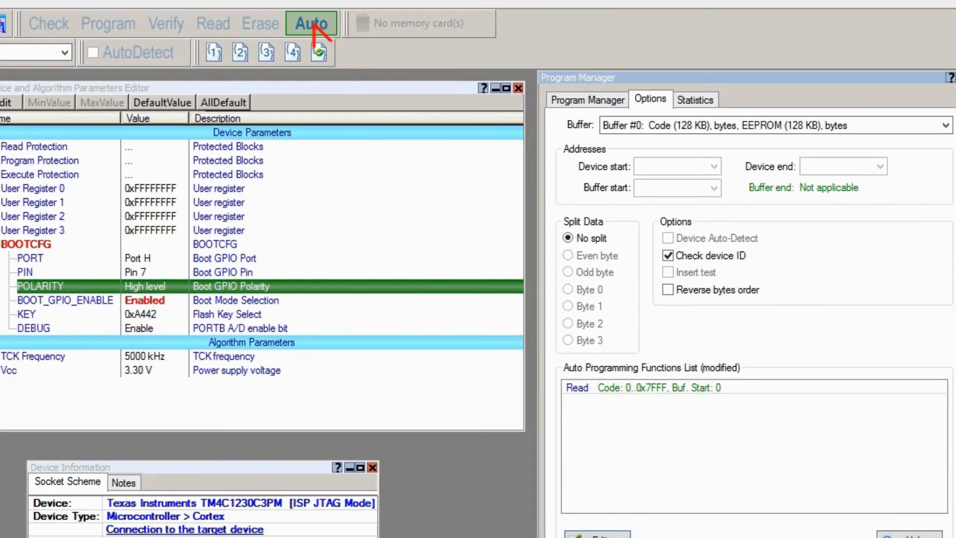
- Run the Read-only auto programming on all sites together, then individually on site 1 and site 2
{"action": "left_click", "coordinate": [312, 25]}
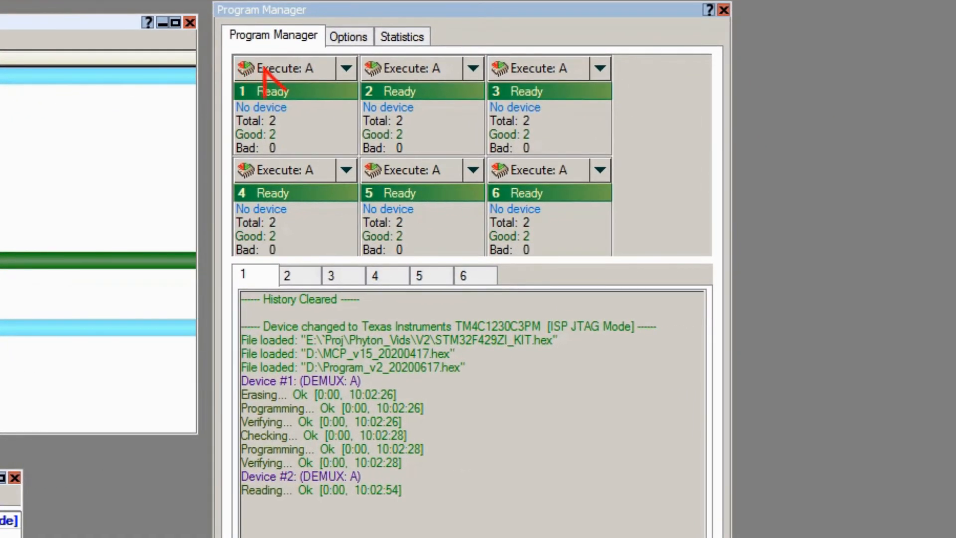
{"action": "left_click", "coordinate": [582, 127]}
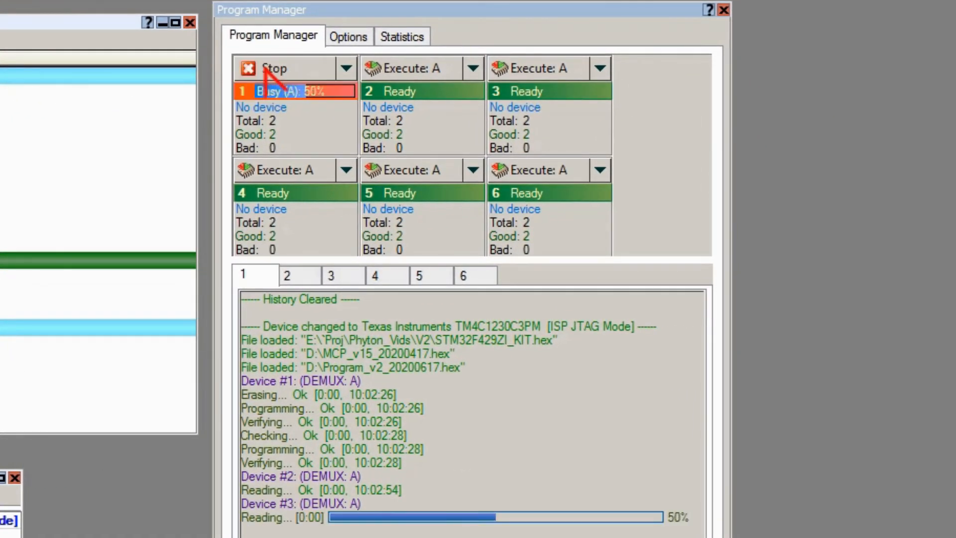
{"action": "left_click", "coordinate": [404, 69]}
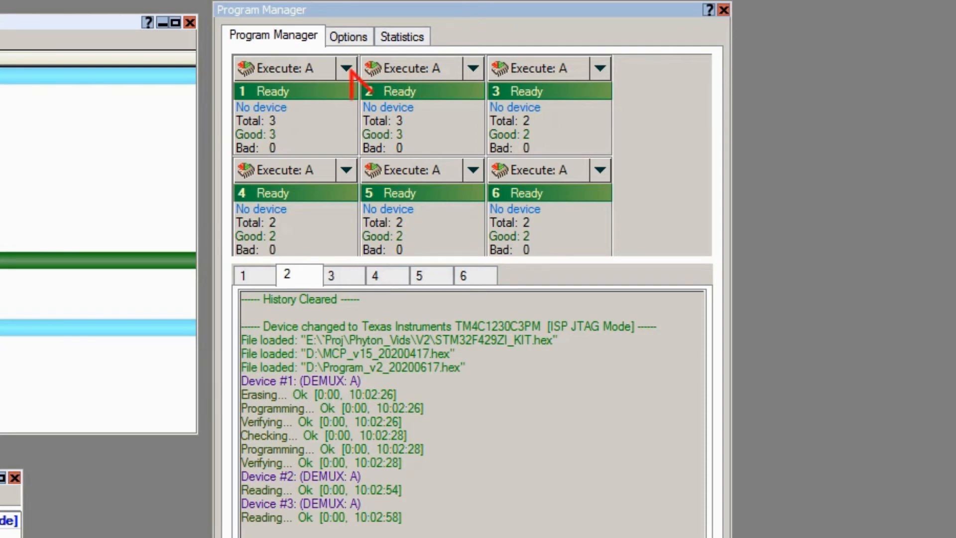
- Set site 1 to DEMUX Mode: Channel B, execute that site, and set its mode back to Channel A
{"action": "left_click", "coordinate": [347, 70]}
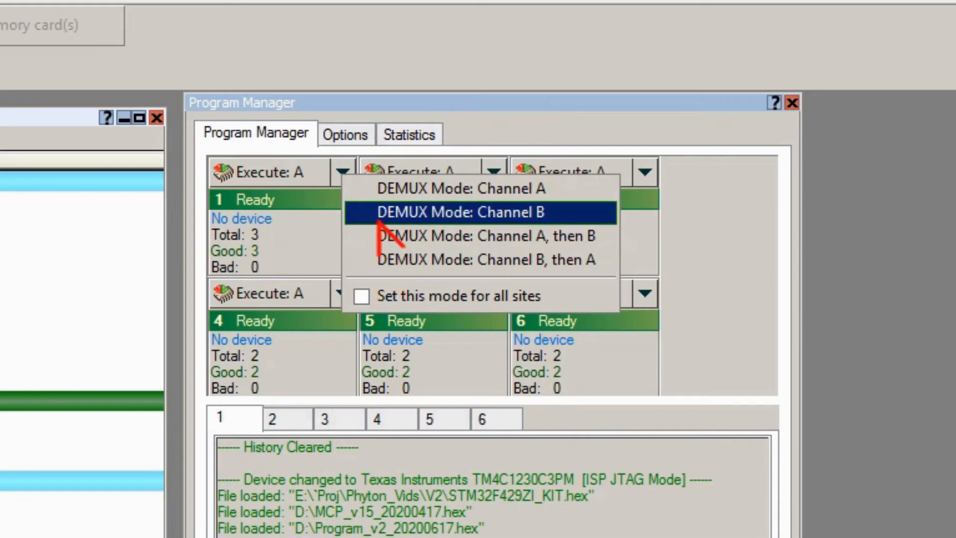
{"action": "left_click", "coordinate": [380, 213]}
{"action": "left_click", "coordinate": [292, 182]}
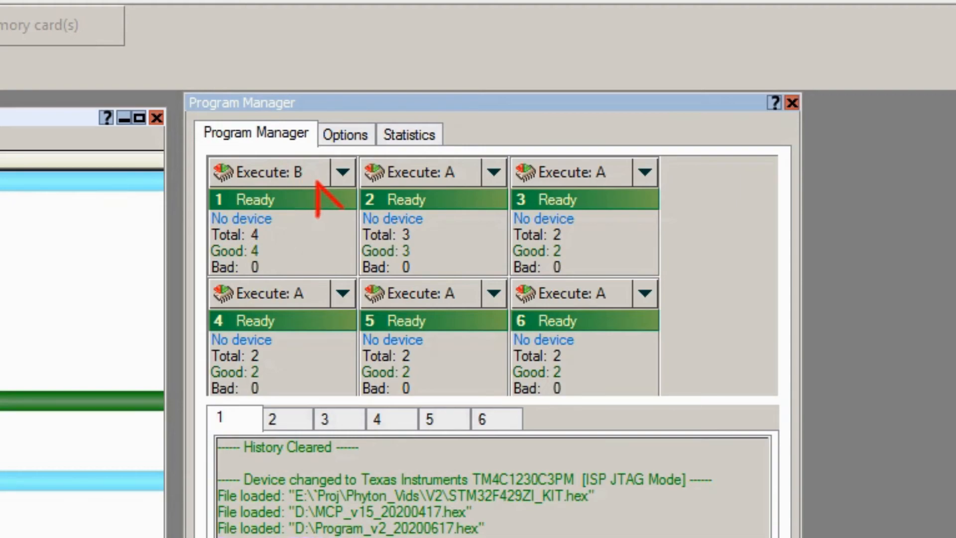
{"action": "left_click", "coordinate": [342, 174]}
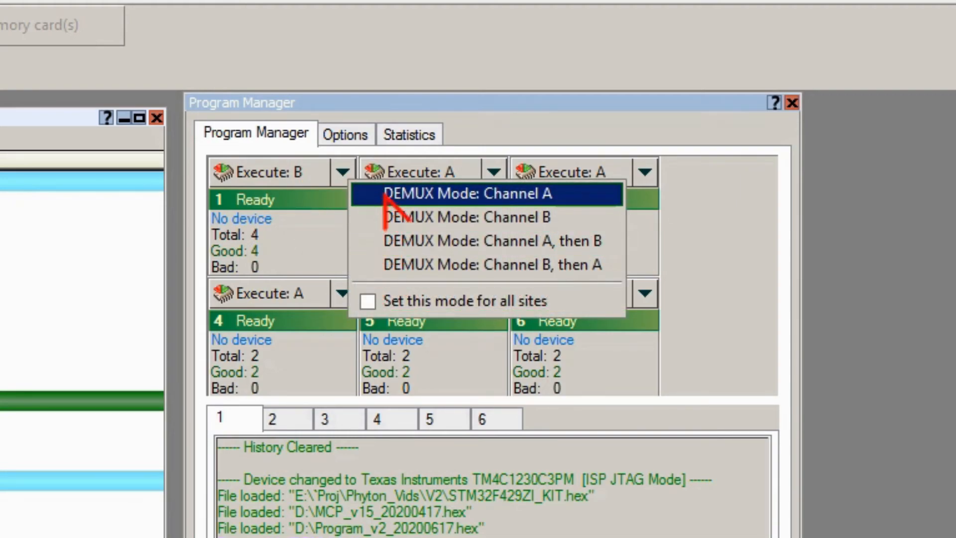
{"action": "left_click", "coordinate": [385, 195]}
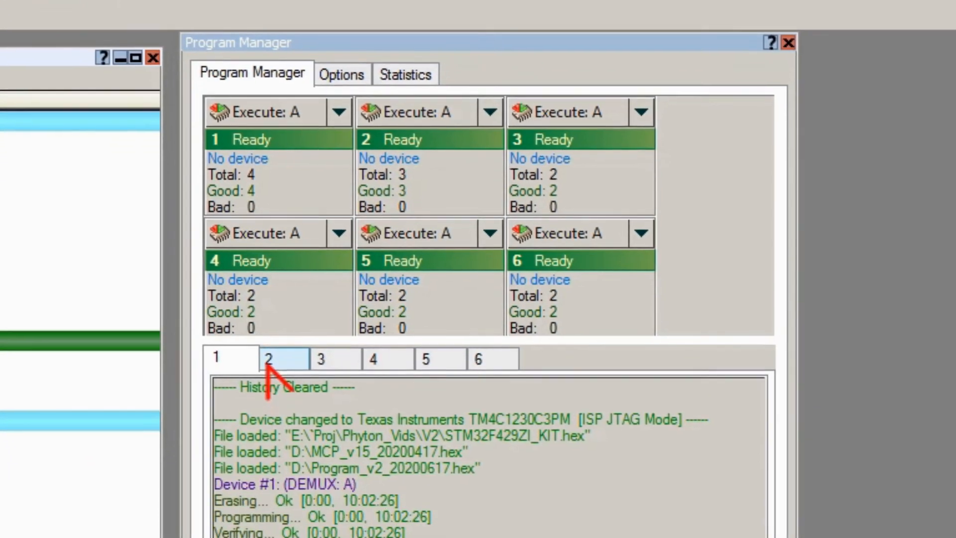
- Check the operation logs of individual sites, return to the site 1 log, and start synchronous gang programming on all sites
{"action": "left_click", "coordinate": [287, 419]}
{"action": "left_click", "coordinate": [338, 419]}
{"action": "left_click", "coordinate": [259, 107]}
{"action": "left_click", "coordinate": [224, 109]}
{"action": "left_click", "coordinate": [371, 109]}
{"action": "left_click", "coordinate": [235, 111]}
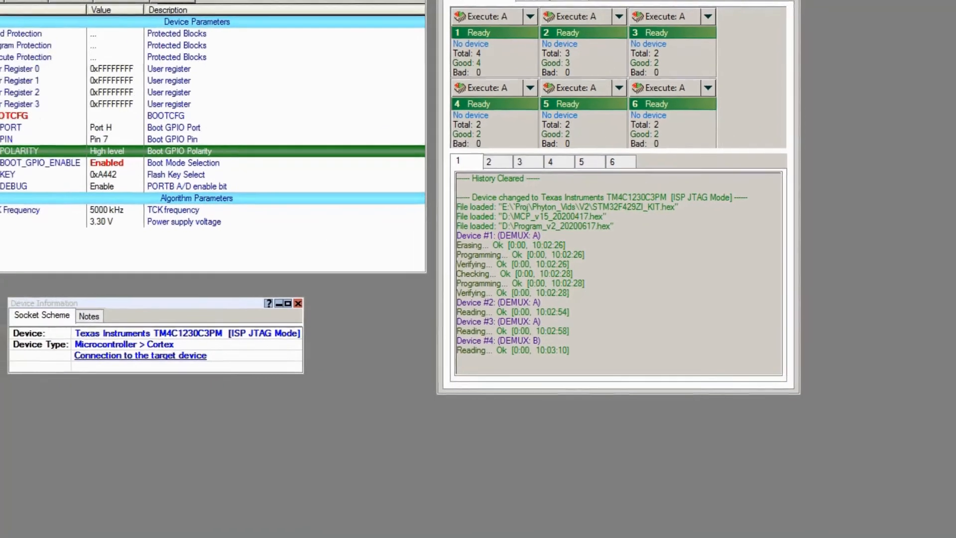
{"action": "left_click", "coordinate": [384, 4]}
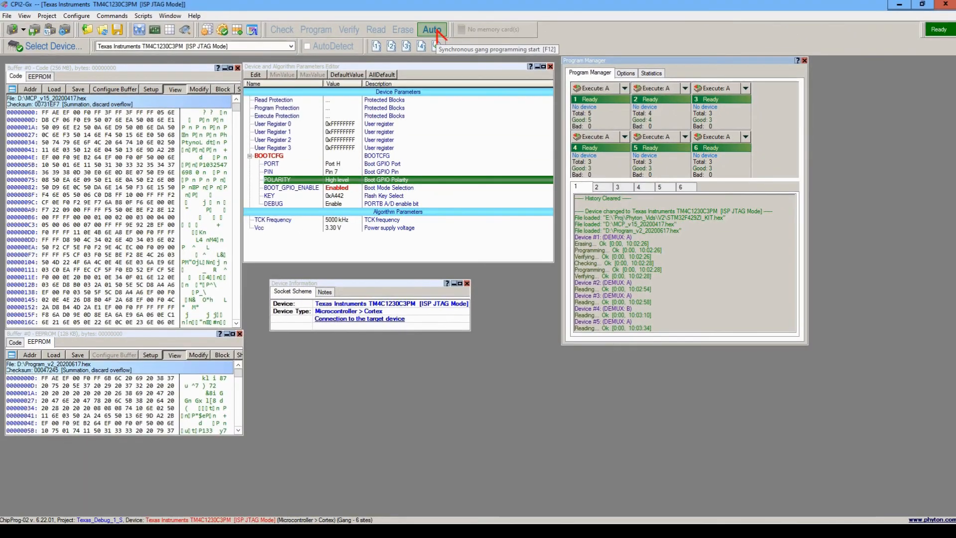